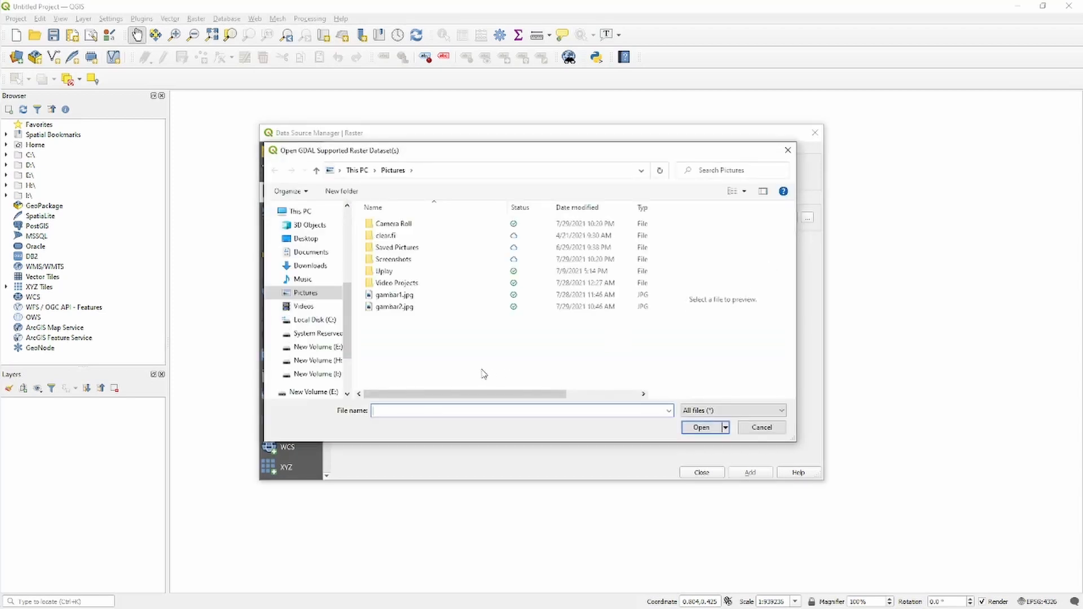
Add the image gambar2.jpg from the Pictures folder to the project as a raster layer.
click(399, 295)
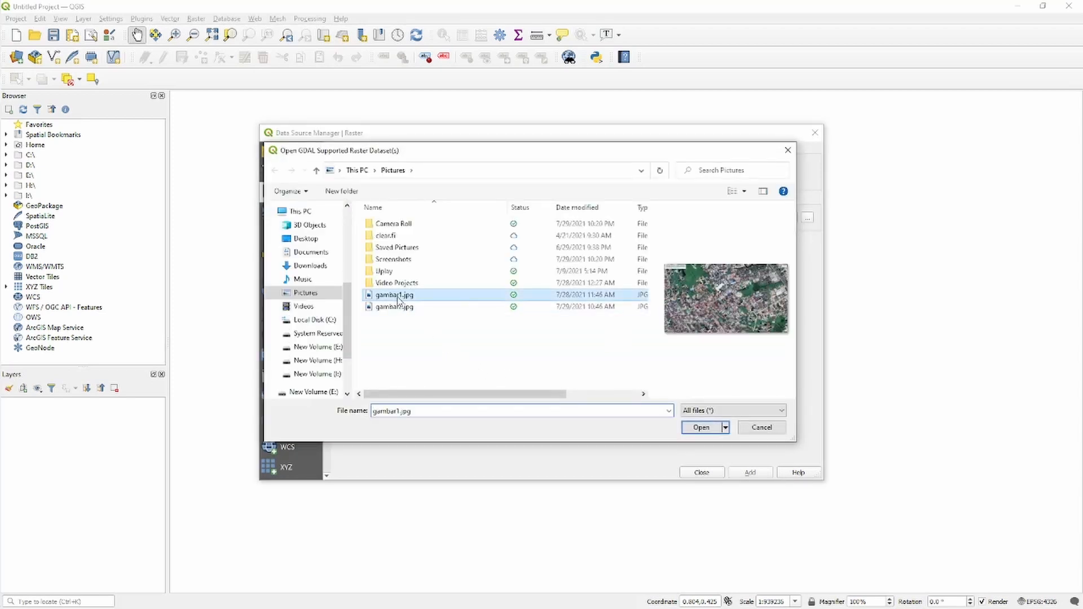
click(404, 306)
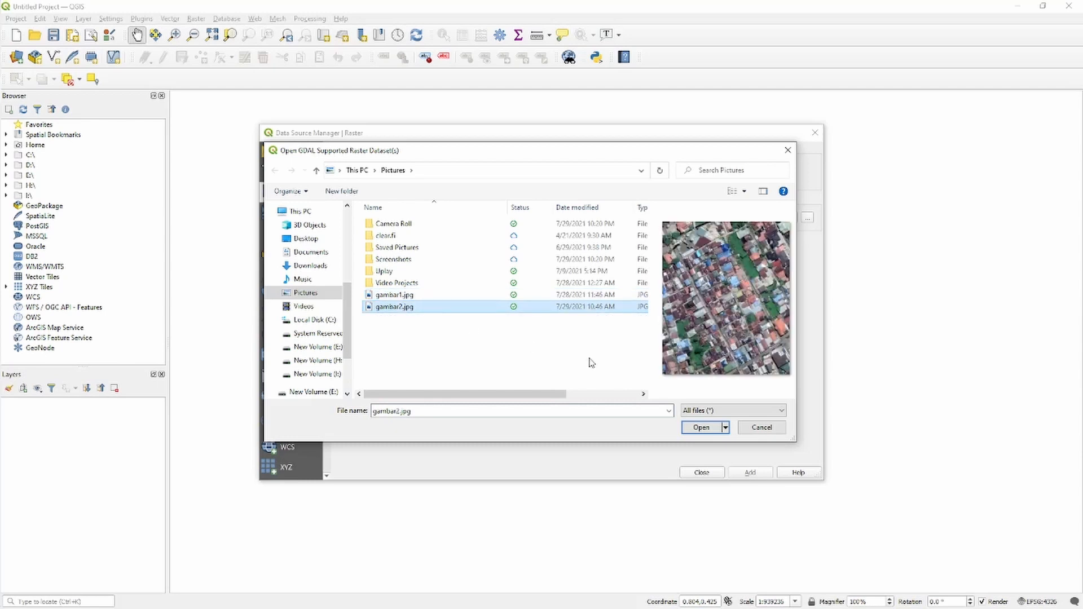
click(701, 429)
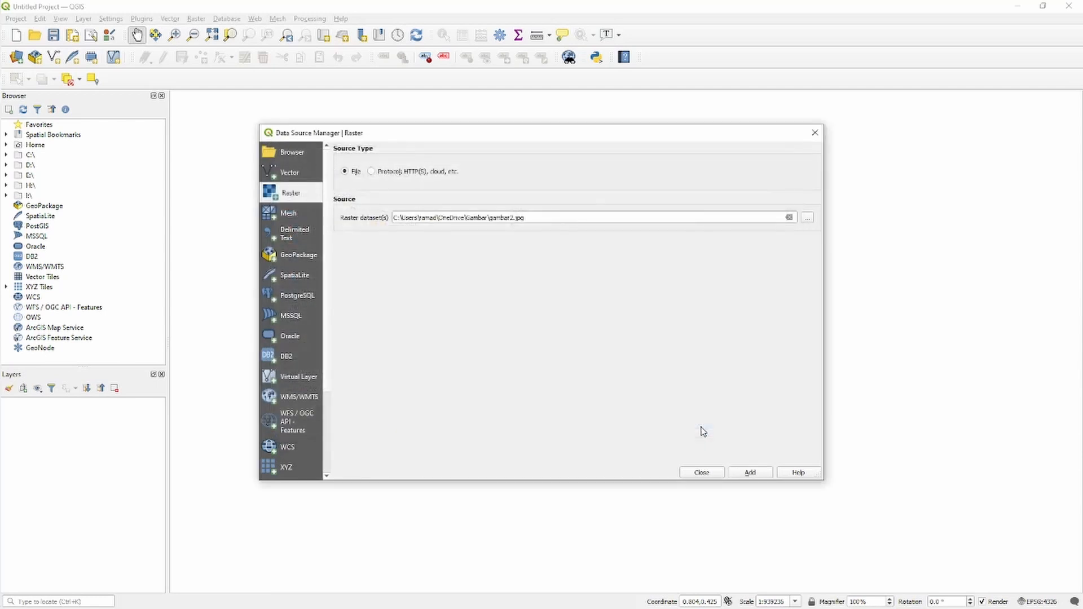
click(750, 472)
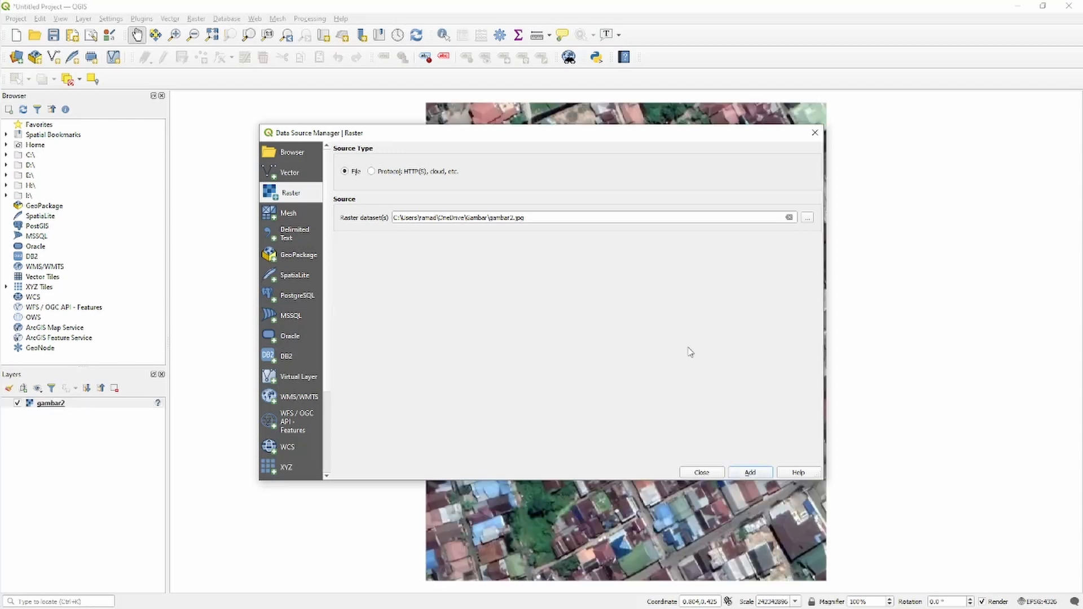
click(814, 132)
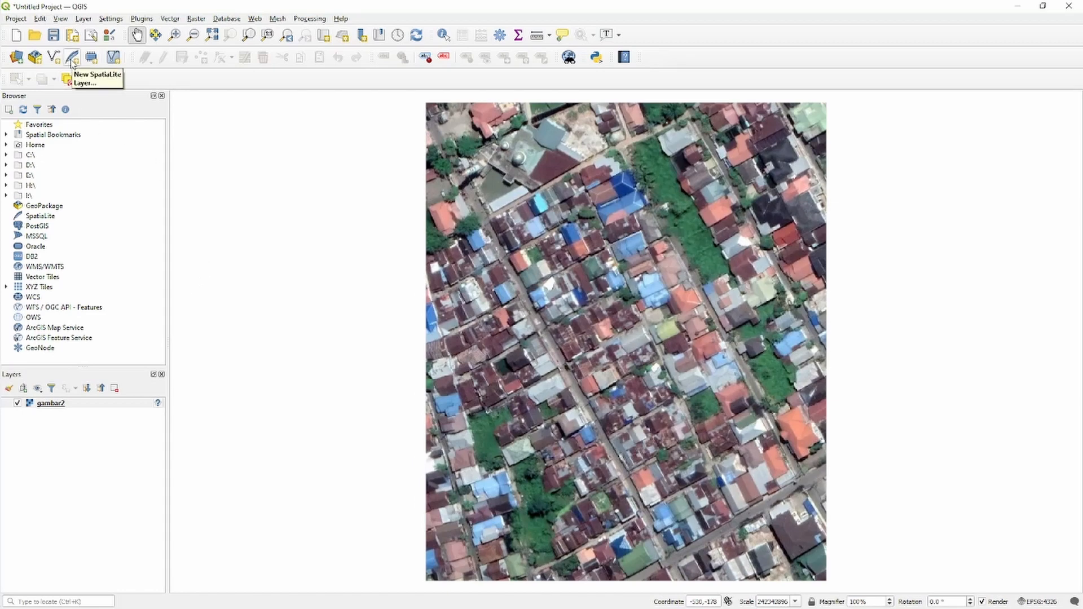
Create a new shapefile layer named tree with Point geometry and the EPSG:4326 - WGS 84 coordinate system.
click(54, 58)
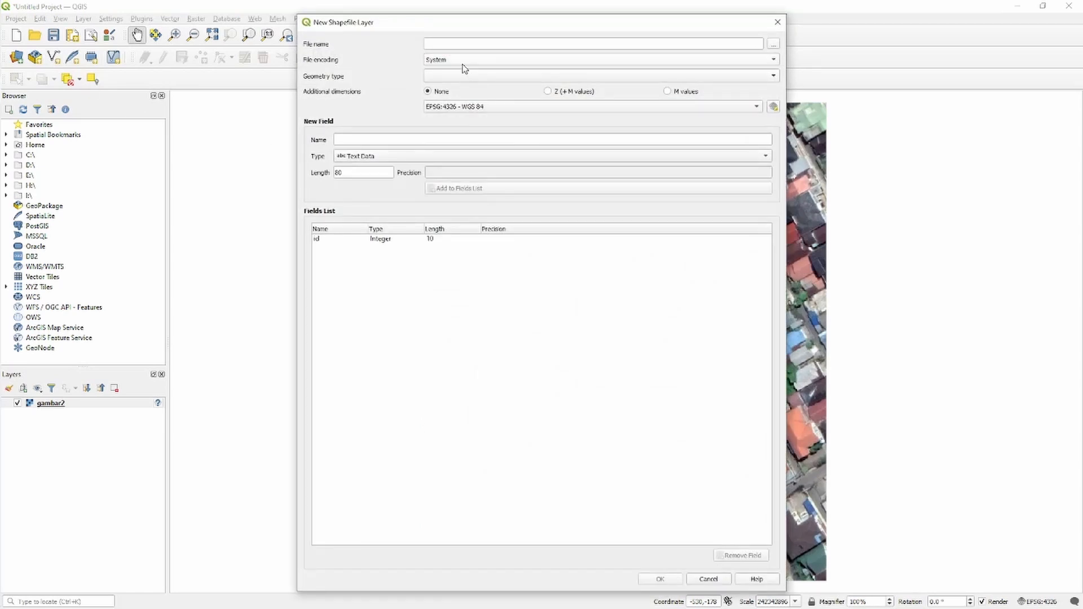
click(463, 63)
click(367, 73)
click(469, 80)
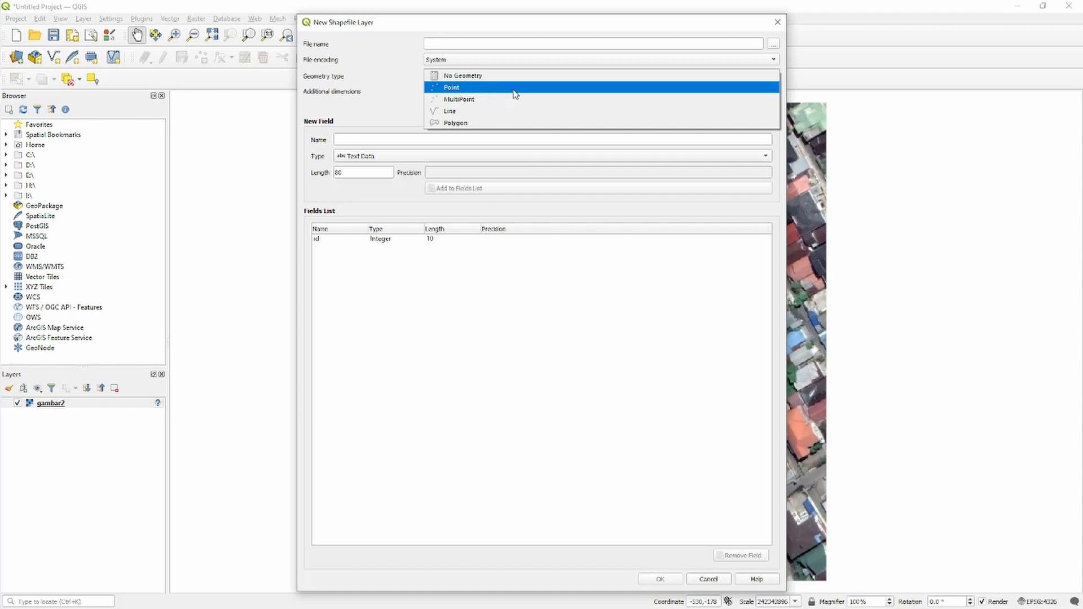
click(550, 88)
click(512, 43)
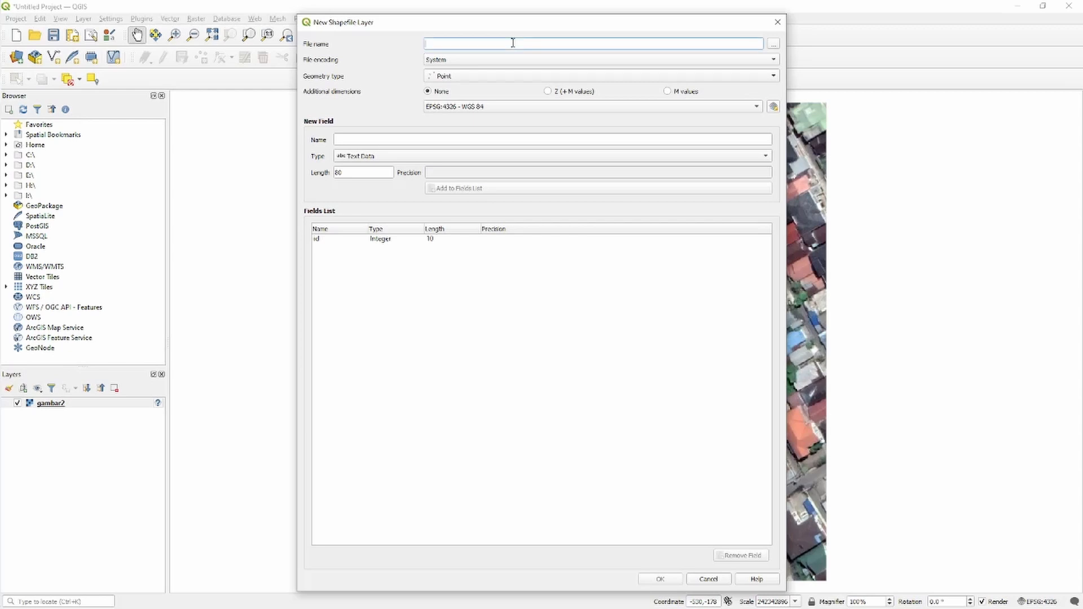
text(tree)
click(675, 579)
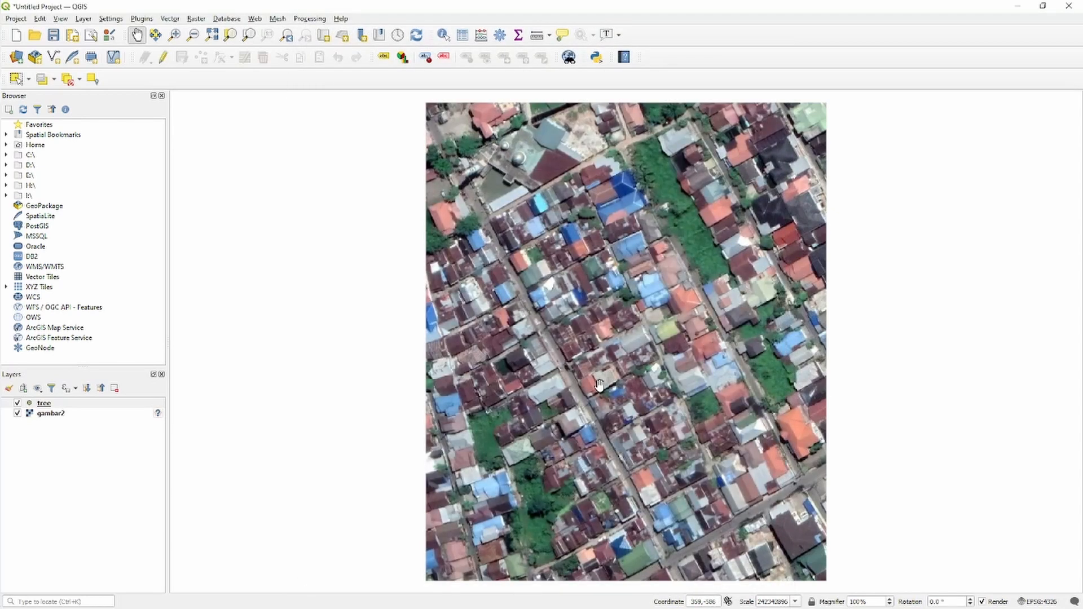
Enable editing on the tree layer and add a point with id 1 on the tree beside the orange roof in the image's northwest.
click(84, 405)
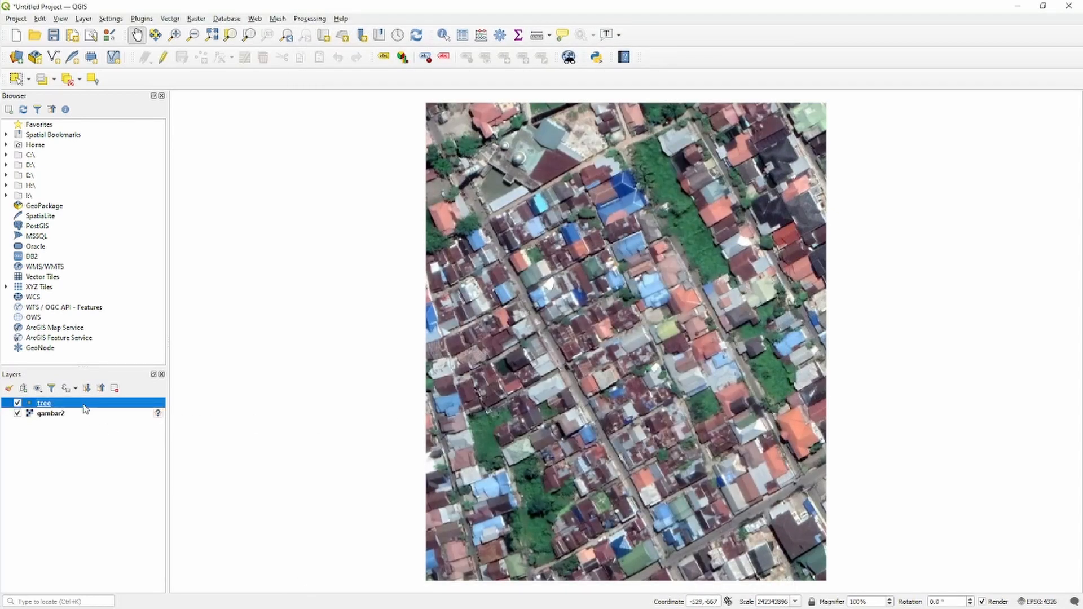
click(164, 58)
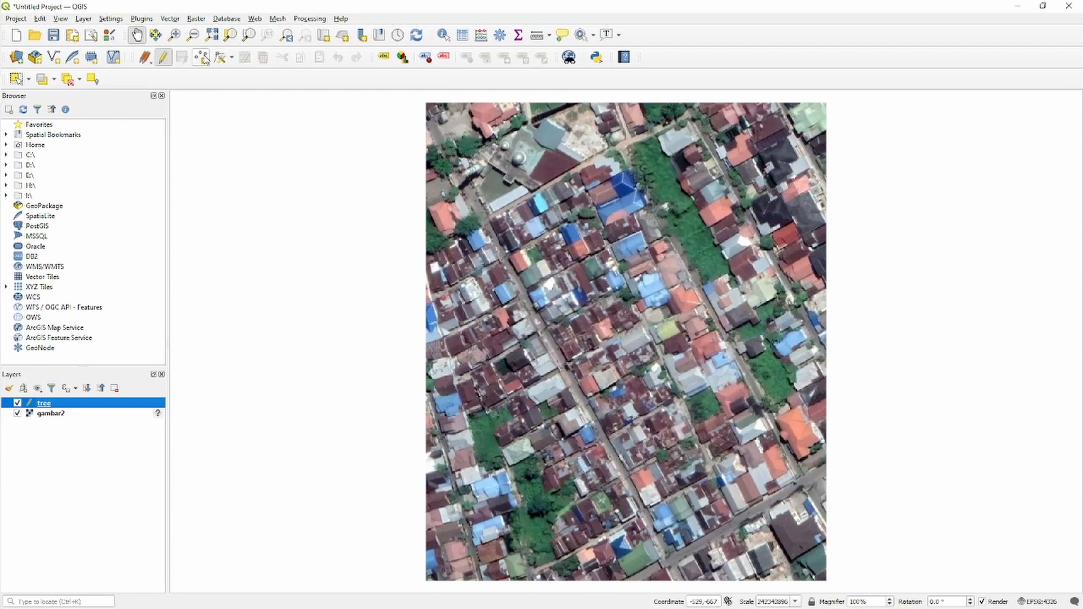
click(204, 59)
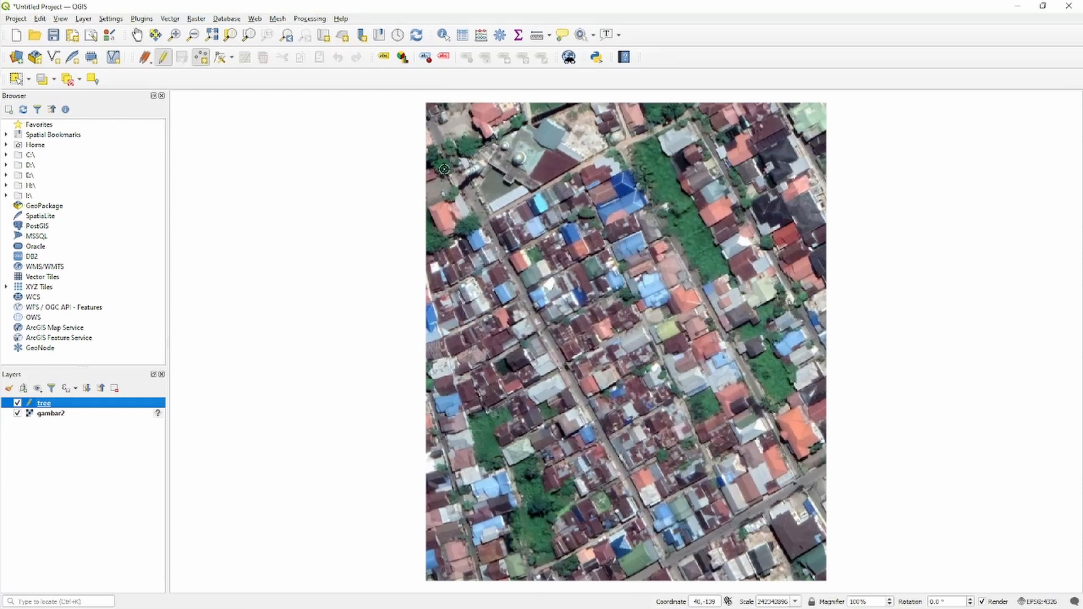
click(468, 226)
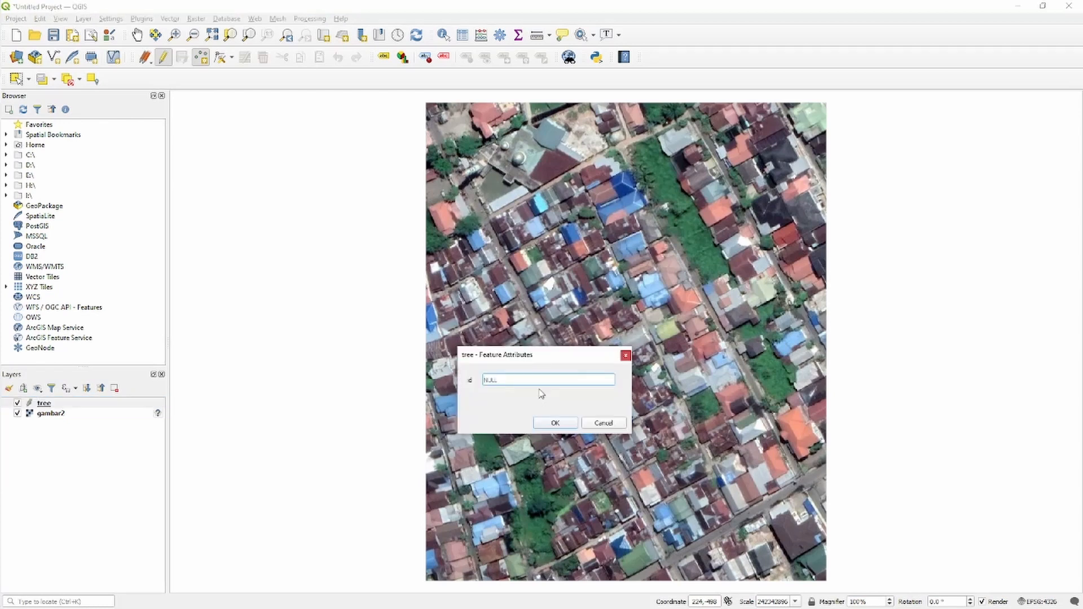
text(1)
click(557, 422)
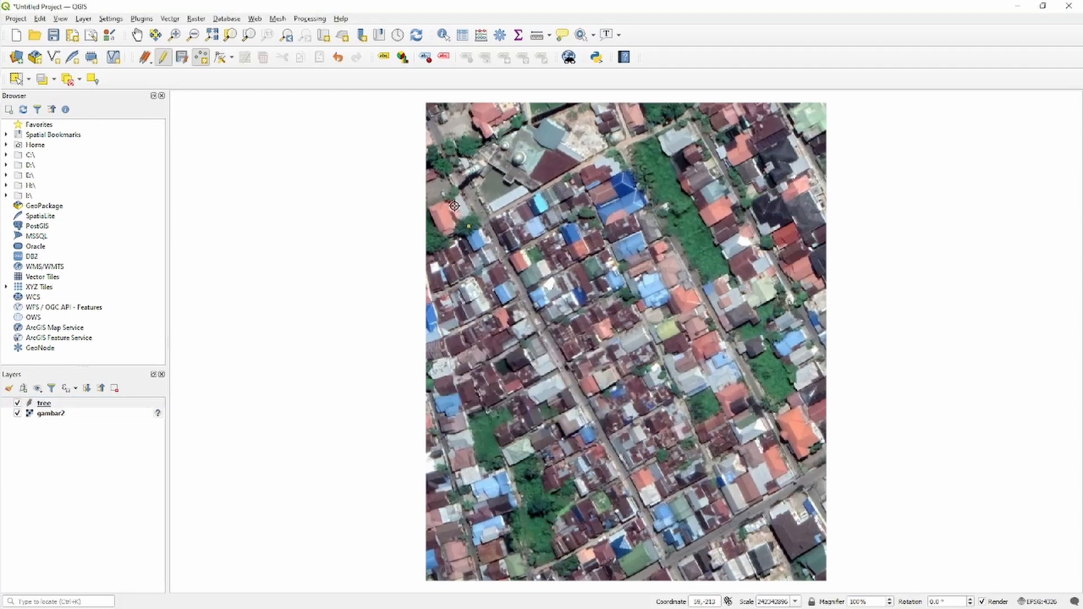
Add tree points with id 2 at the image's upper-left greenery and id 3 on the small green patch right of centre.
click(444, 168)
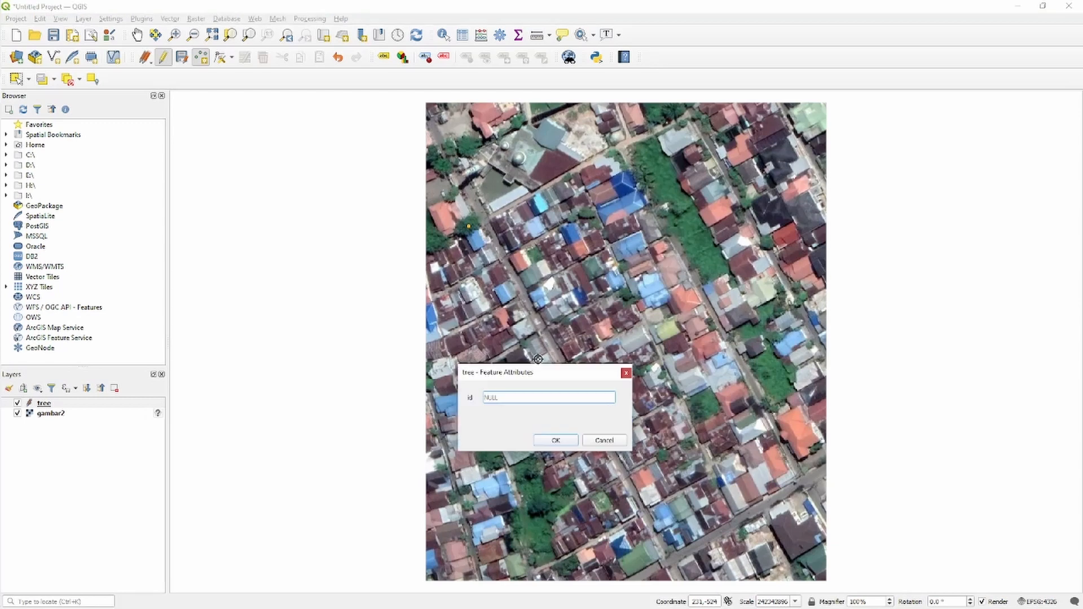
text(2)
click(555, 440)
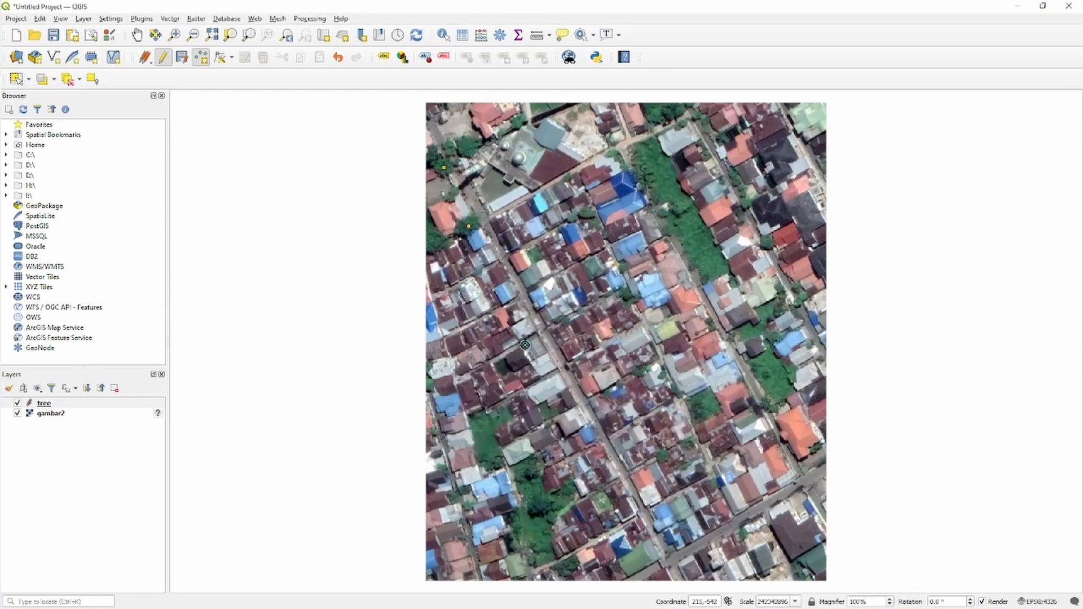
click(704, 406)
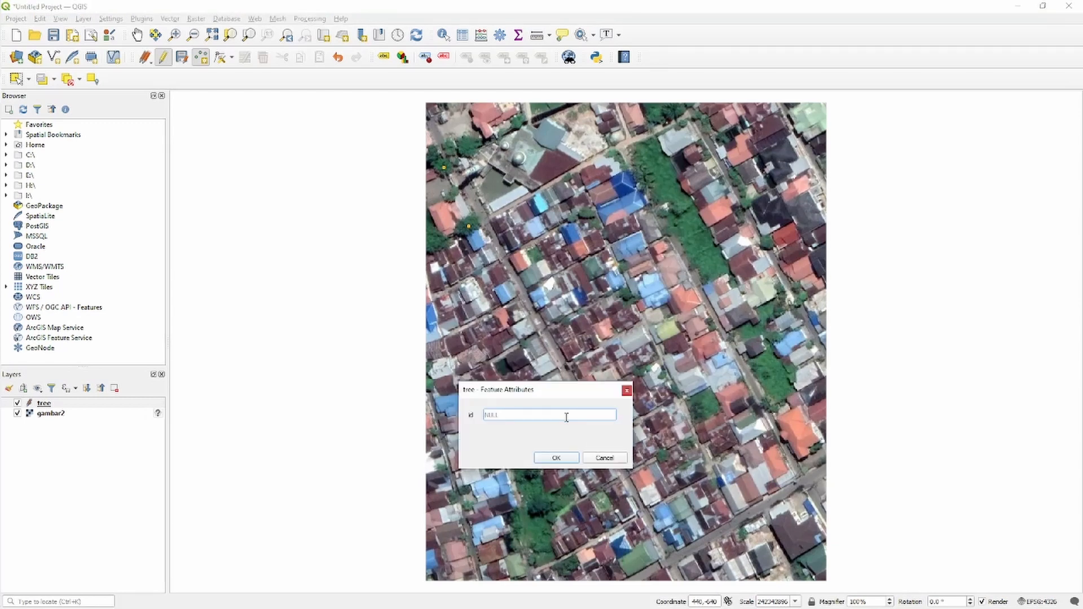
text(3)
click(571, 458)
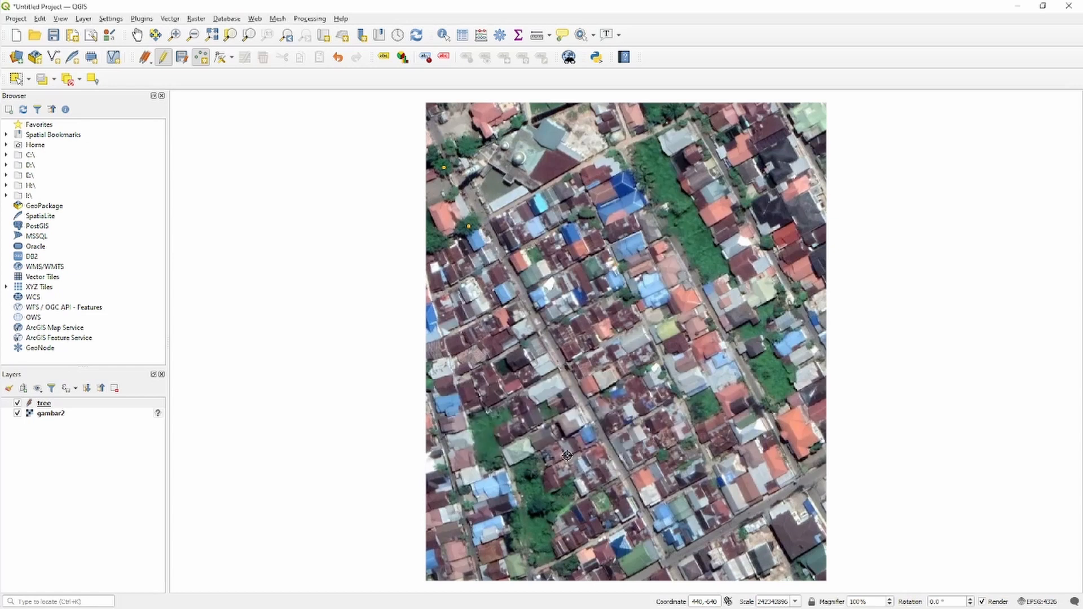
Add a tree point with id 4 in the southwest greenery and a fifth among the southern houses, then save and end editing.
click(534, 478)
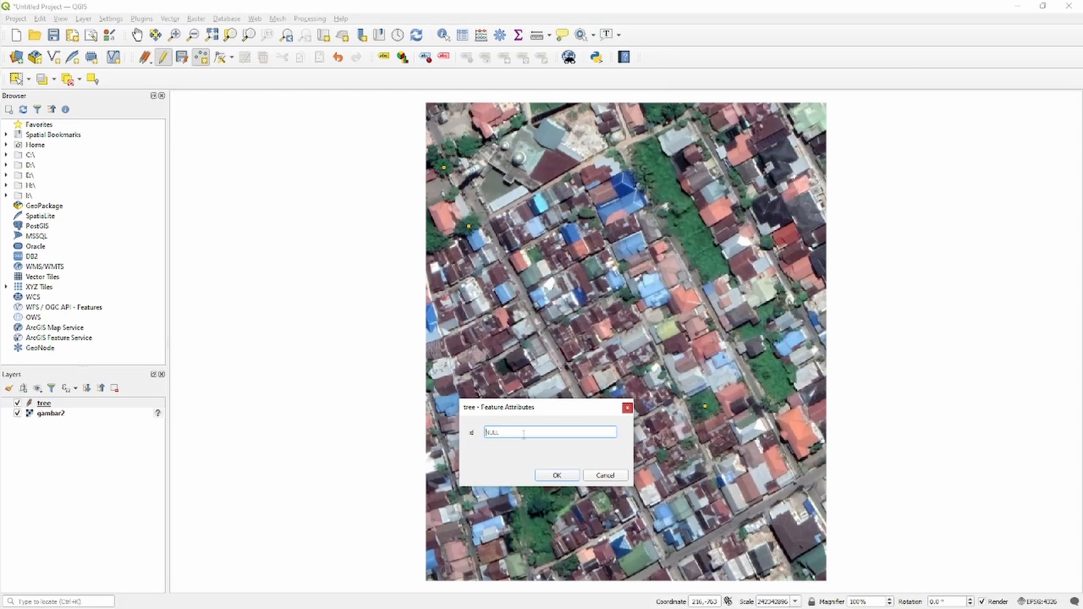
text(4)
click(550, 475)
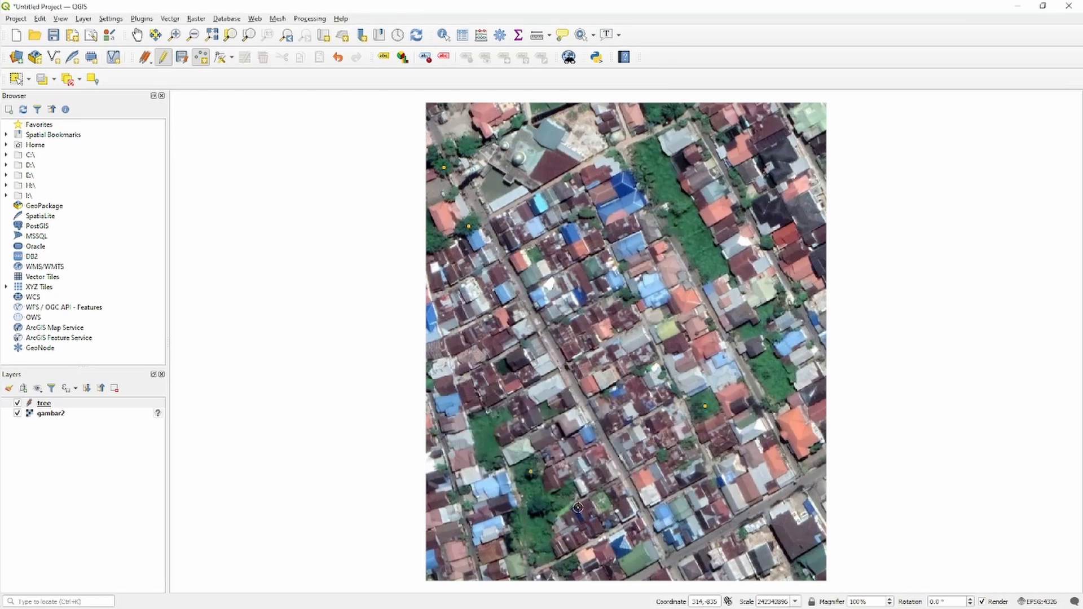
click(662, 455)
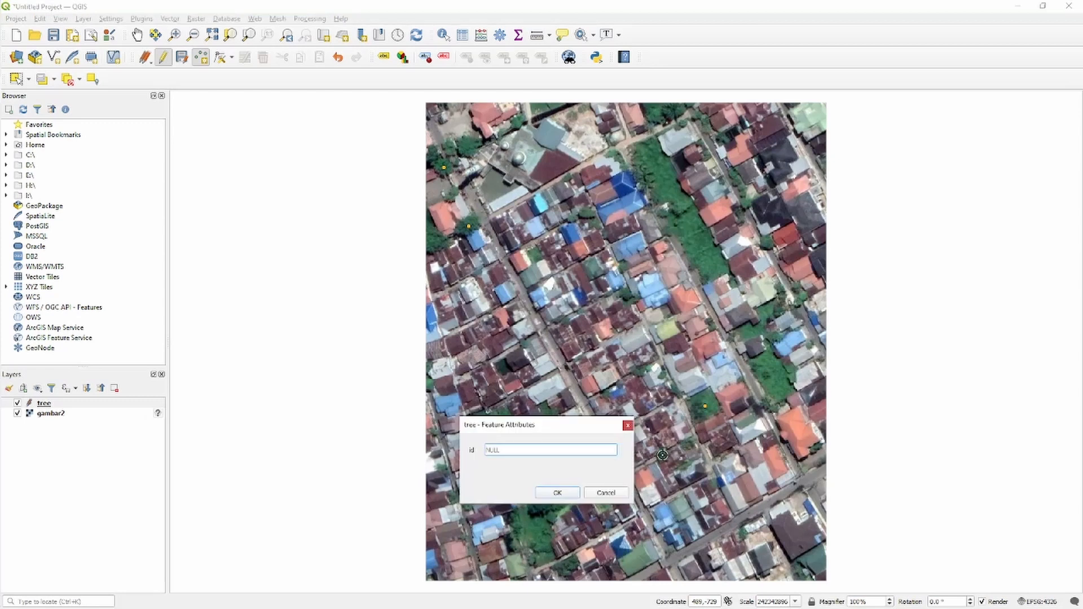
click(567, 493)
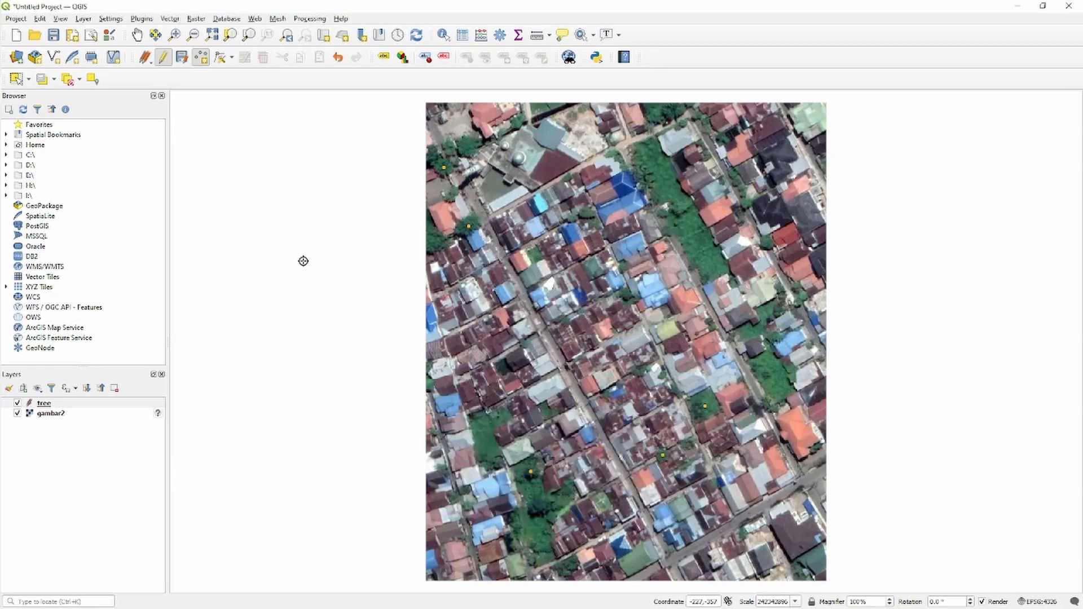
click(181, 58)
click(161, 62)
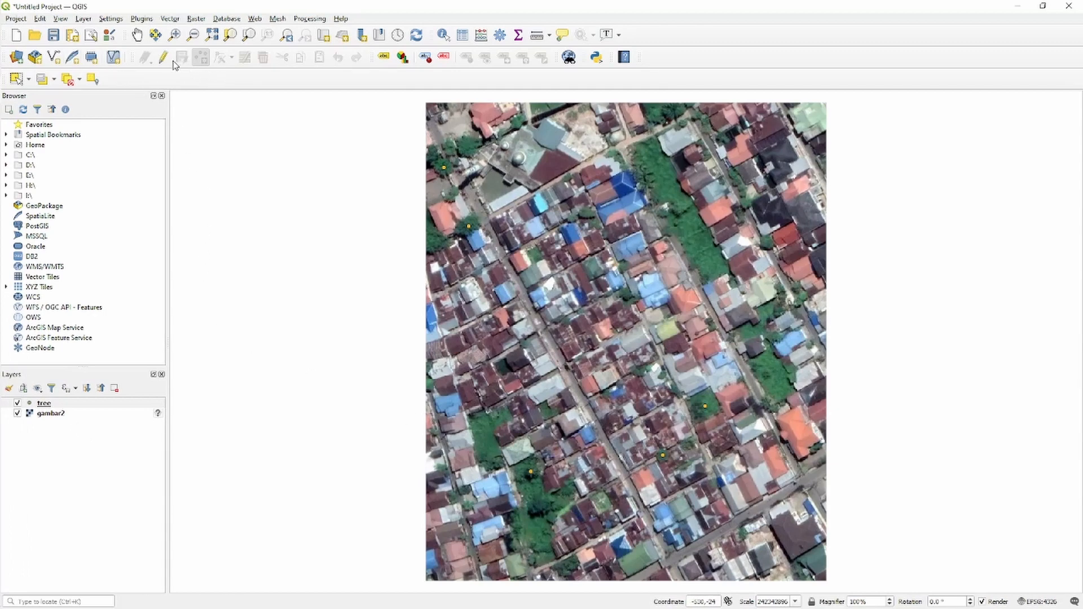
Create a new shapefile layer named road with Line geometry and the EPSG:4326 - WGS 84 coordinate system.
click(57, 58)
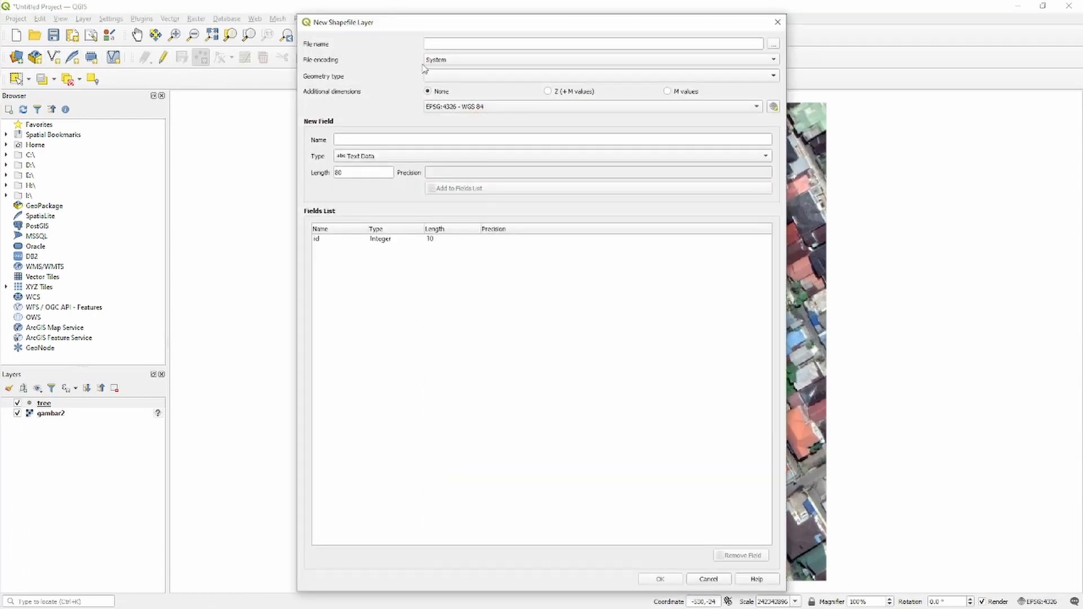
click(478, 77)
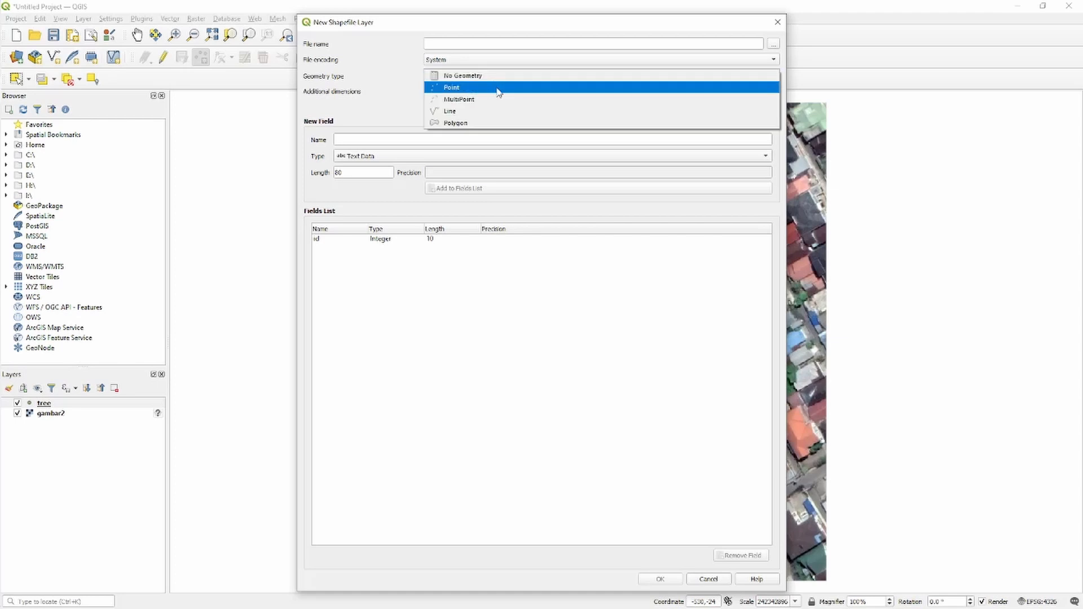
click(496, 113)
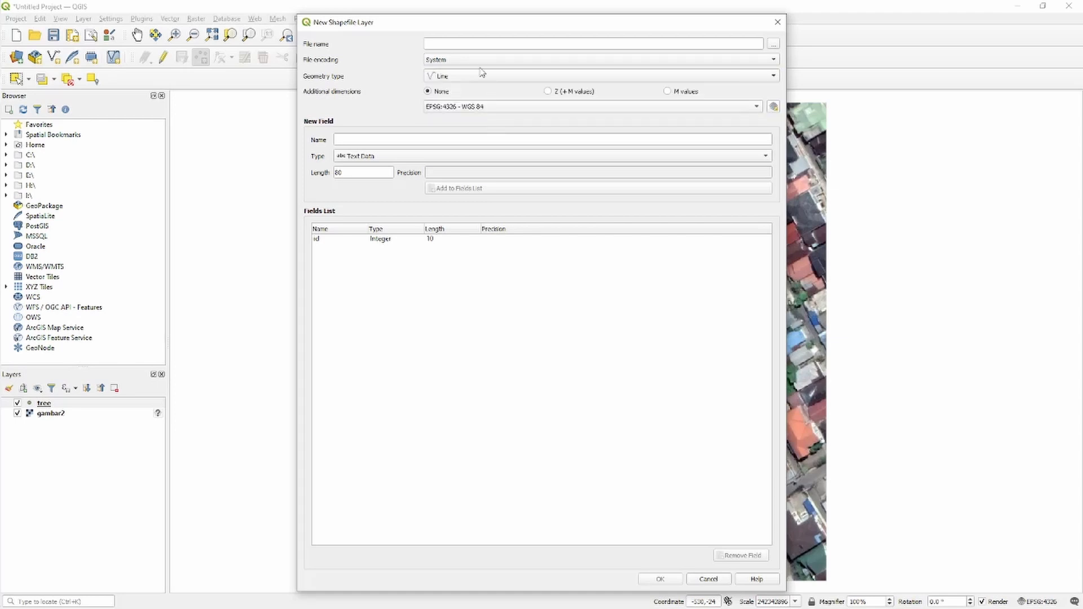
text(road)
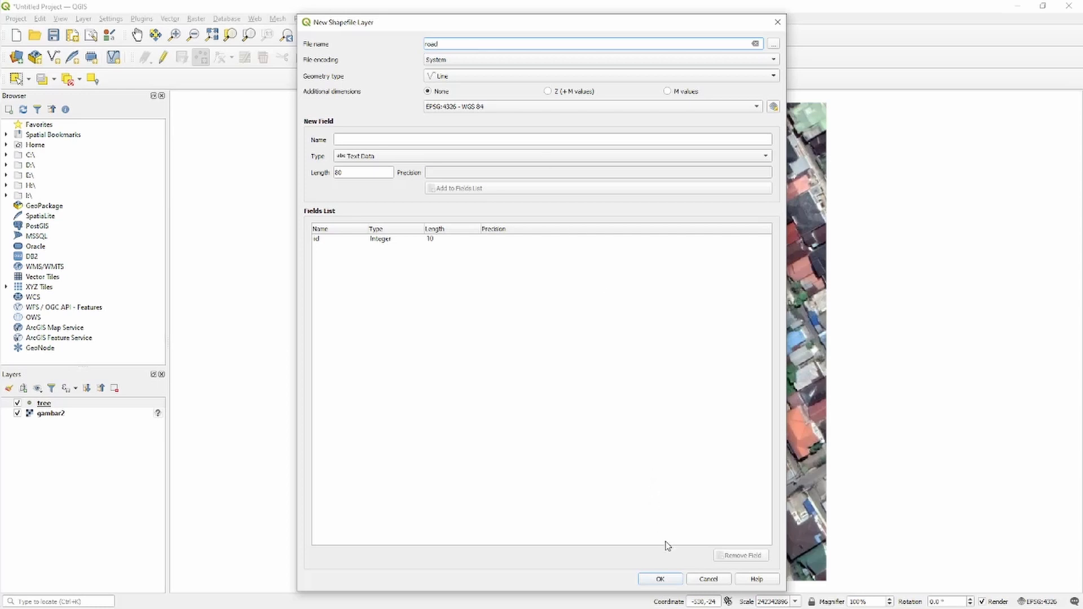
click(660, 579)
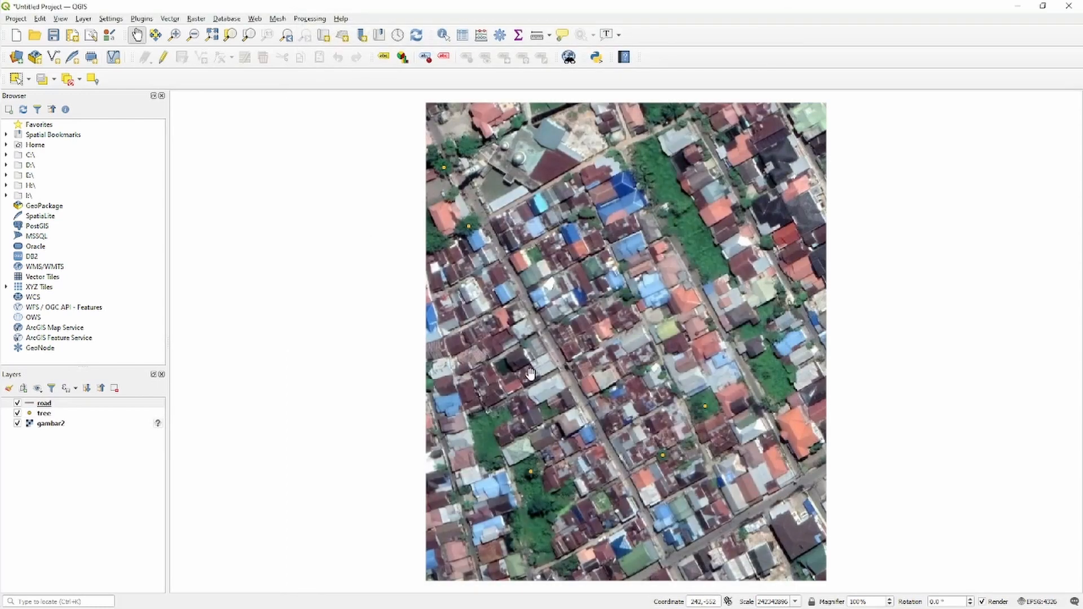
Enable editing on the road layer, digitize a line with id 1 along the street in the image's southeast, and save the edits.
click(91, 406)
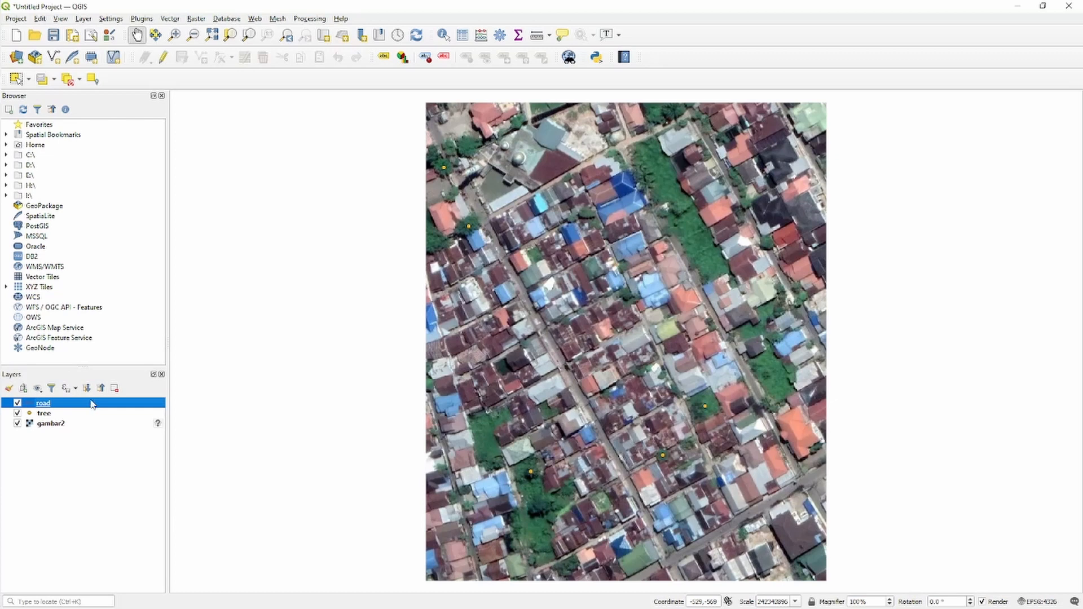
click(164, 61)
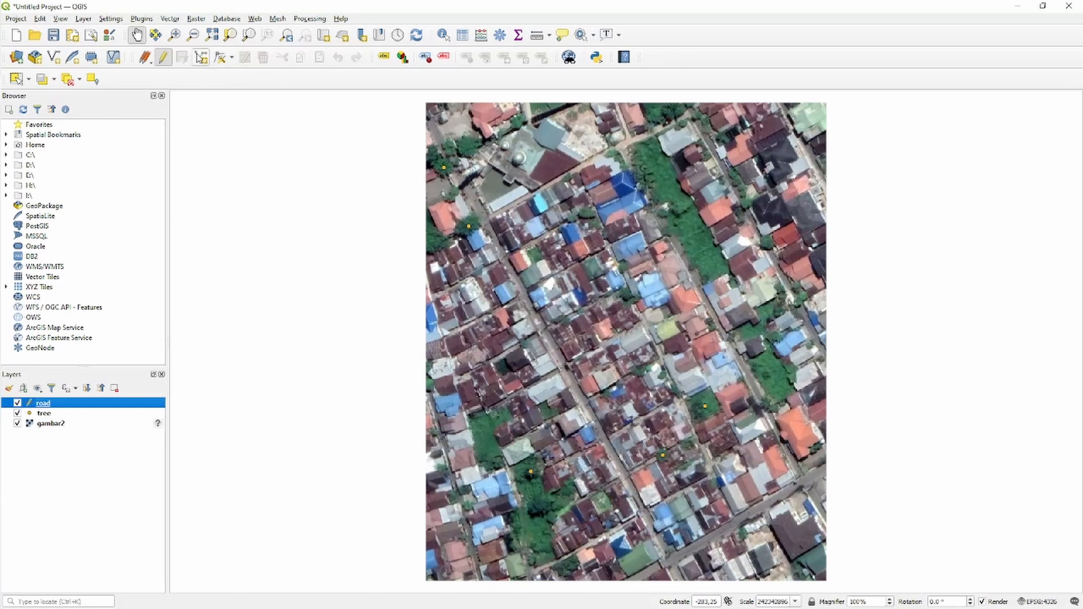
click(198, 57)
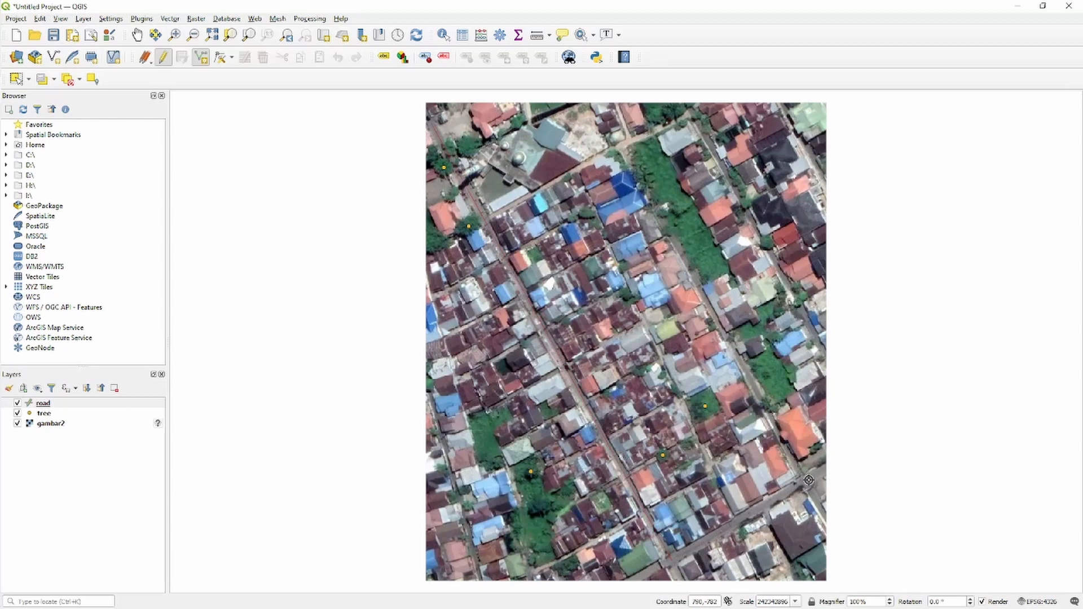
right_click(823, 470)
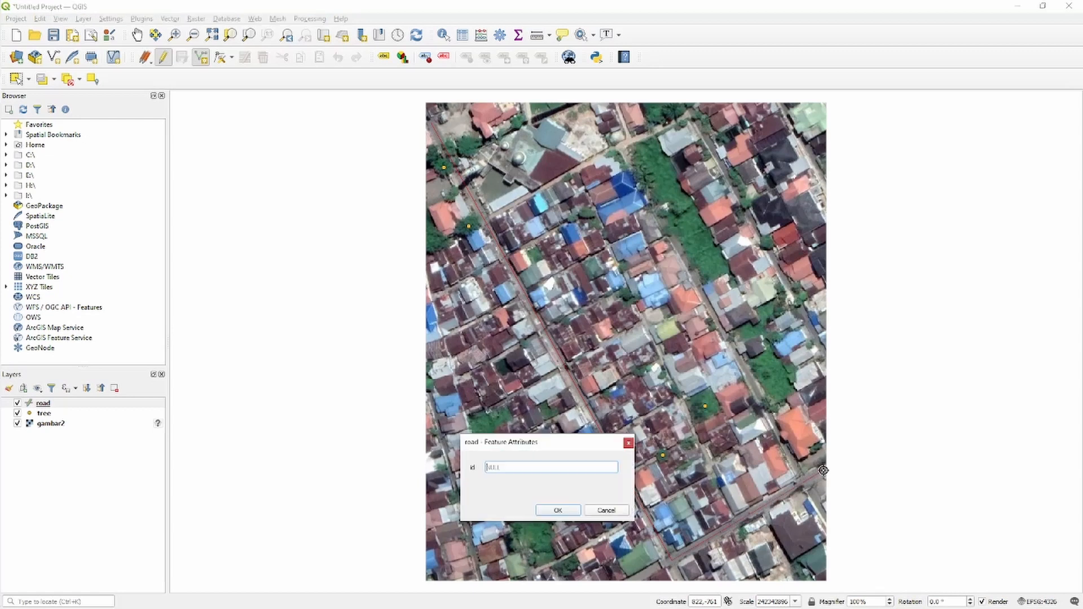
click(561, 511)
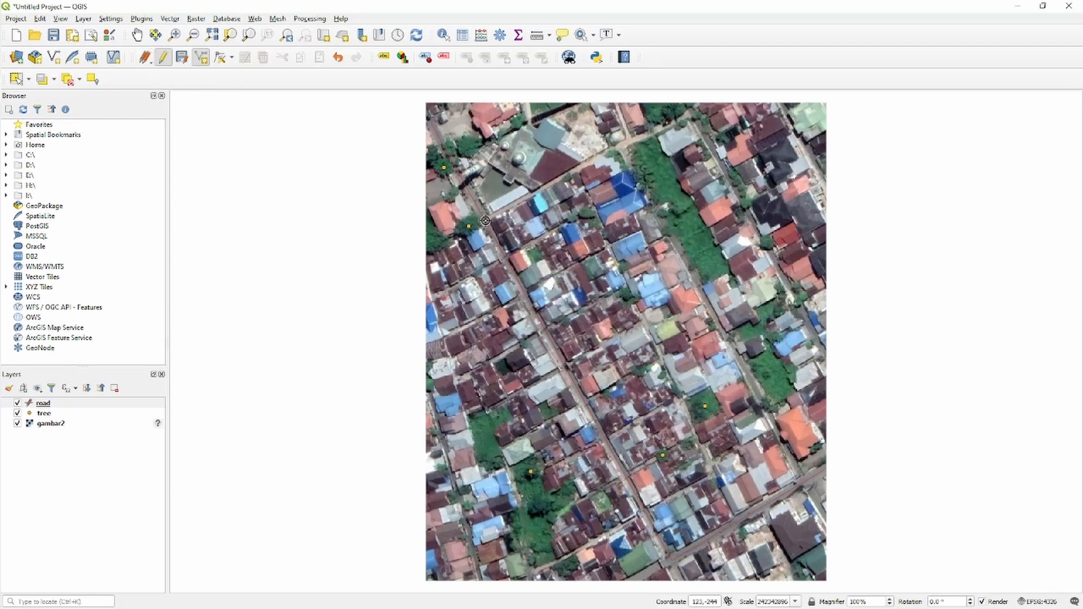
click(182, 57)
Style the road layer's line in black with a width of 1 millimetre, and end editing on the layer.
click(67, 405)
right_click(68, 405)
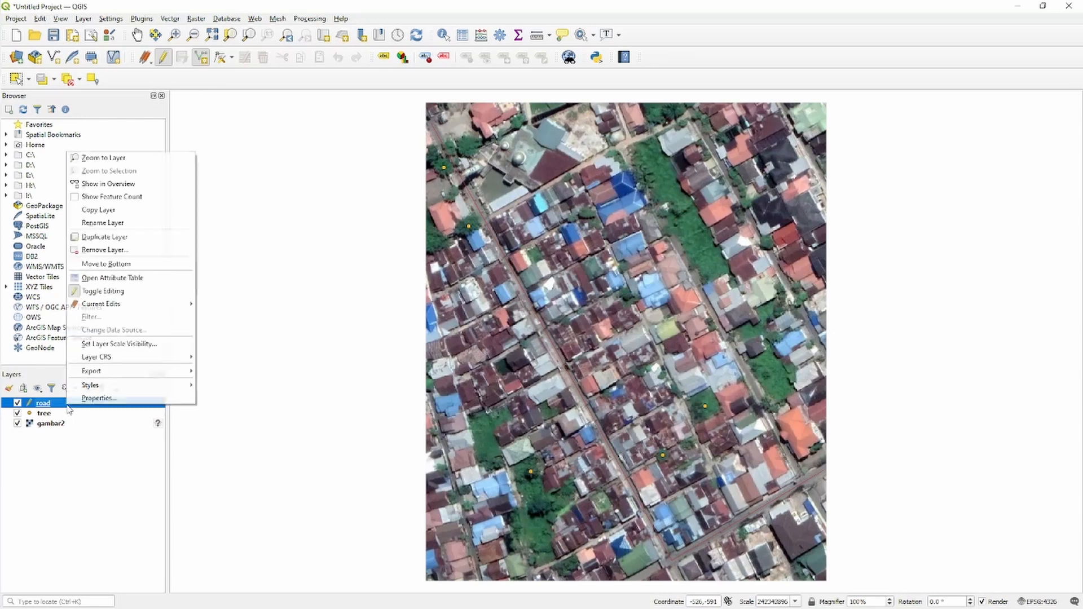
click(90, 397)
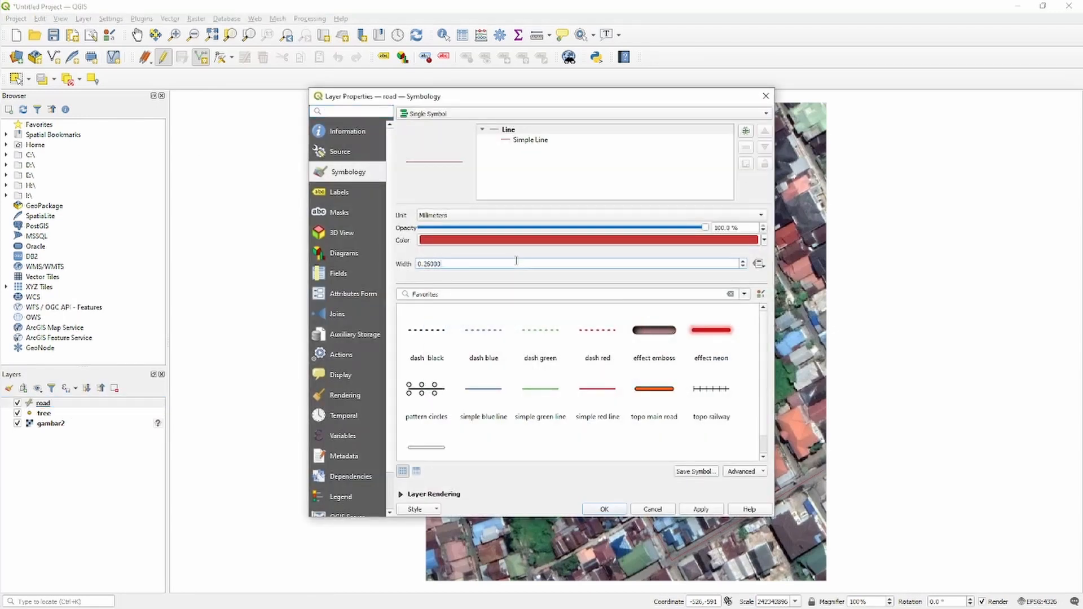
click(742, 263)
text(1)
click(765, 240)
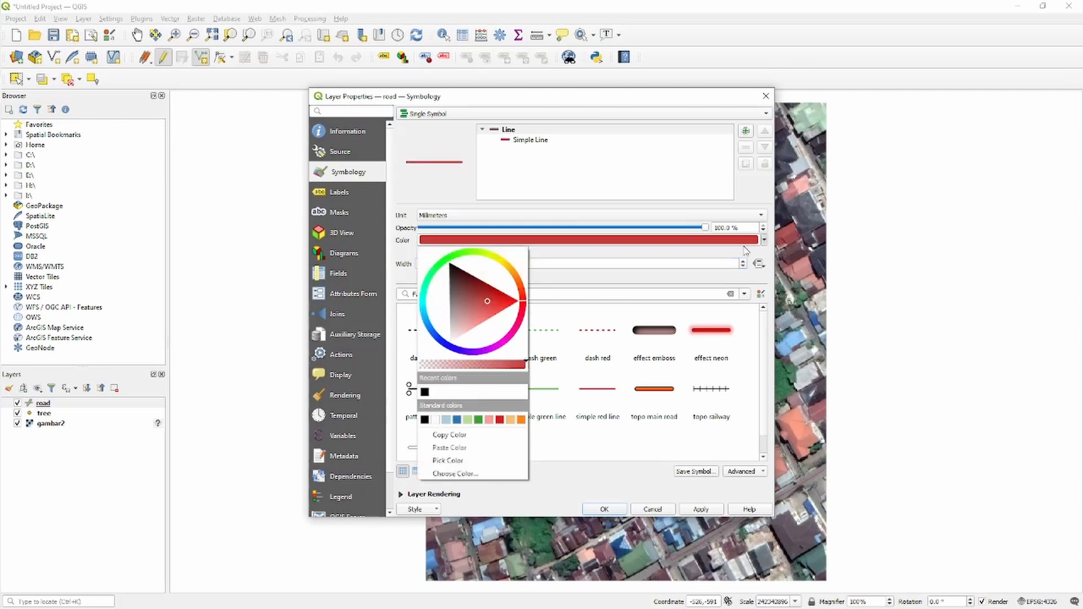
click(424, 392)
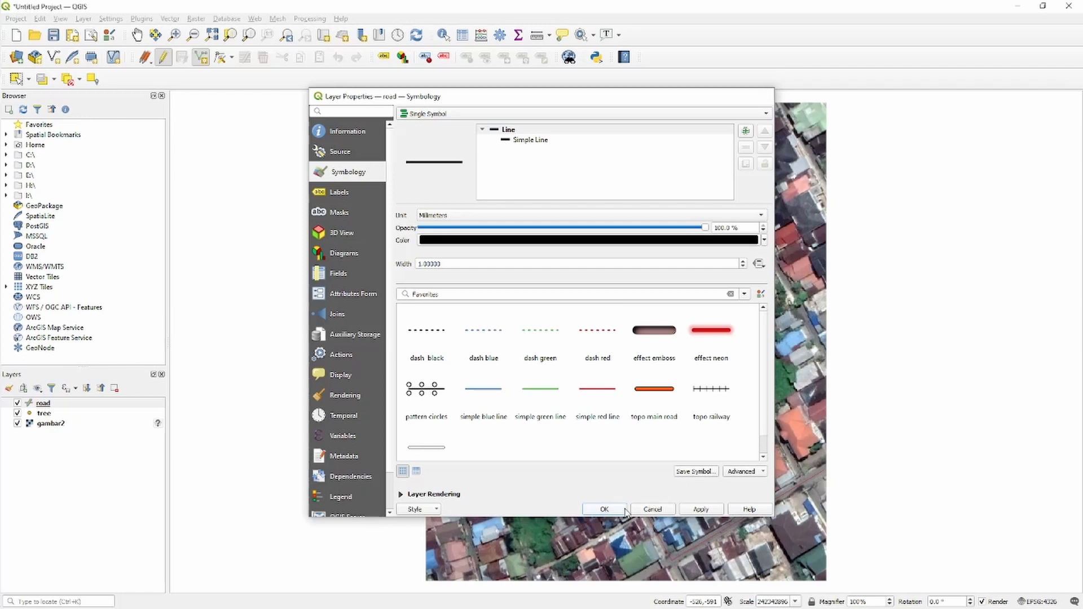
click(604, 508)
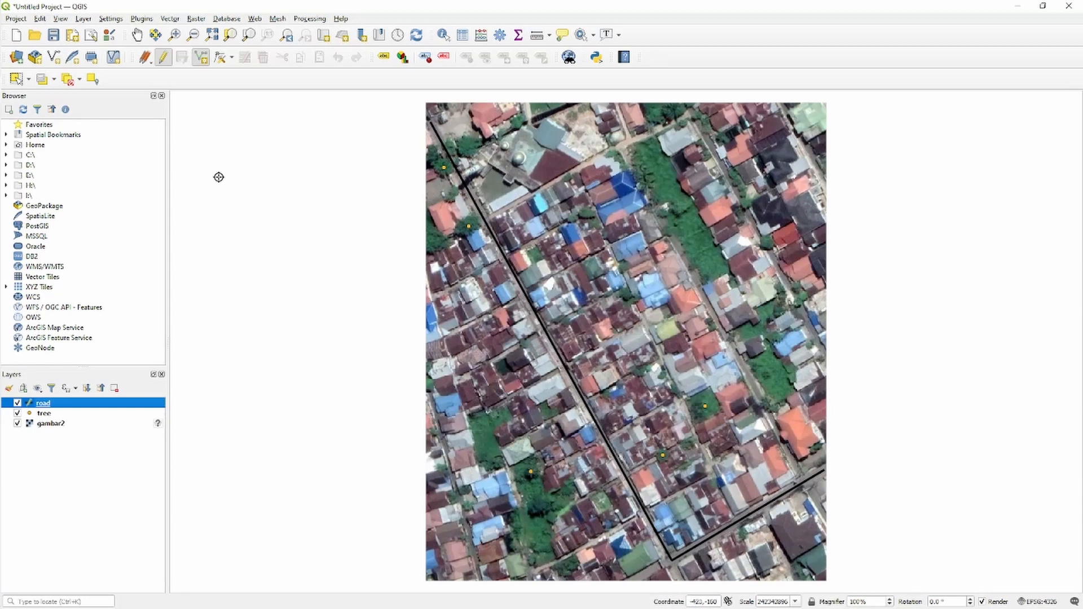
click(165, 59)
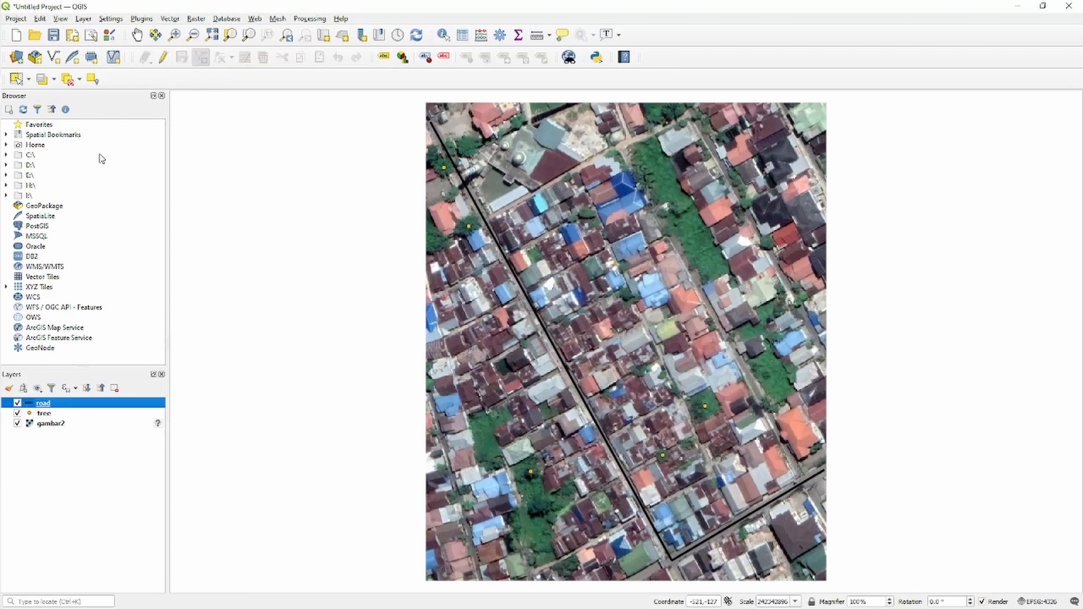
Create a new shapefile layer named house with Polygon geometry and the EPSG:4326 - WGS 84 coordinate system.
click(61, 61)
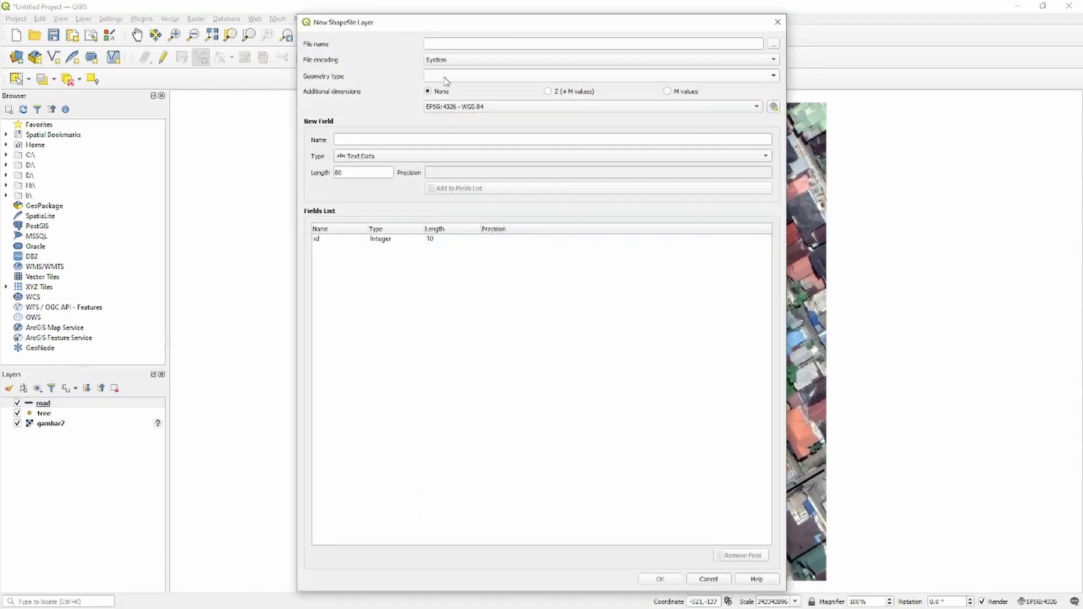
click(445, 81)
click(496, 121)
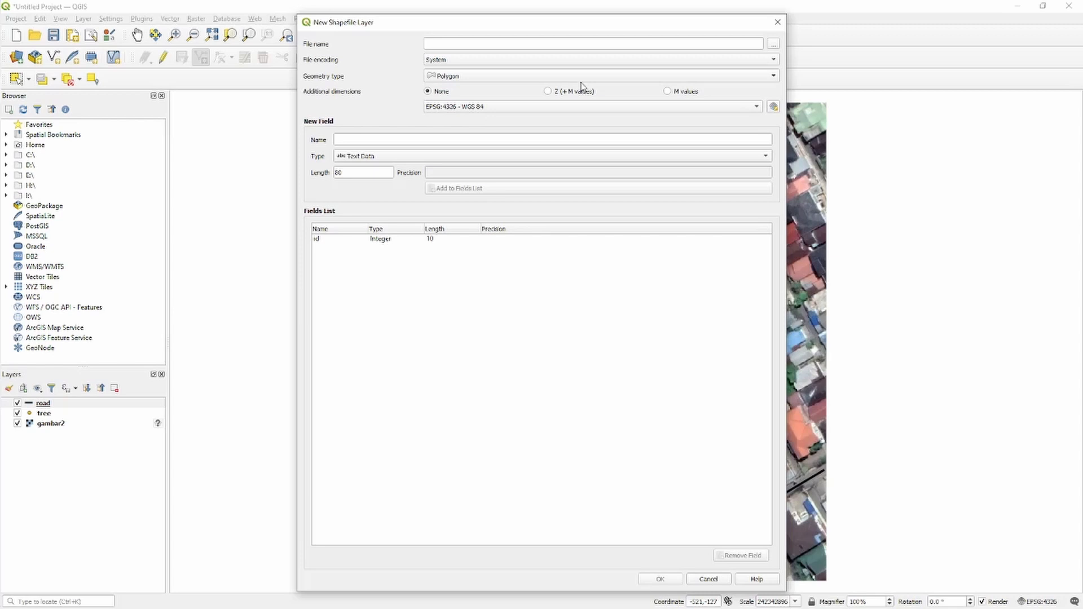
click(564, 45)
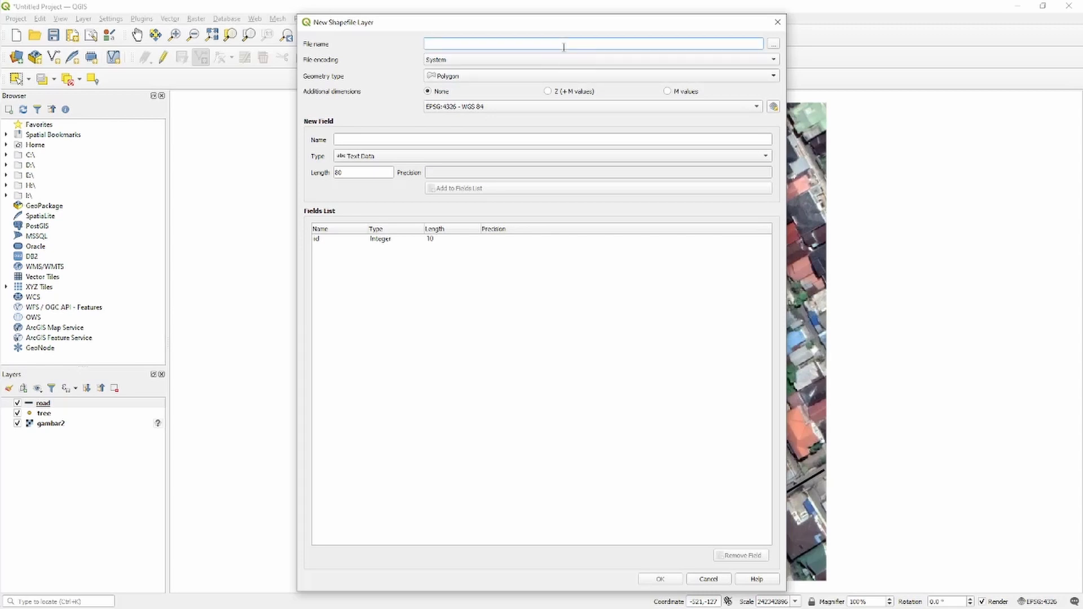
text(house)
click(660, 579)
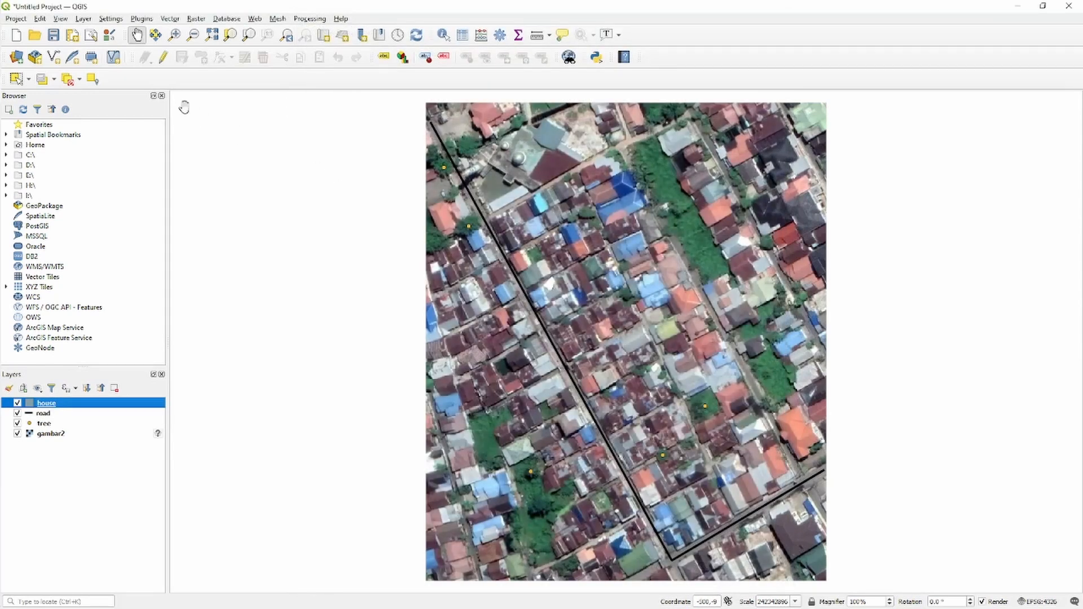
Enable editing on the house layer and digitize a polygon with id 1 around the northernmost roof just east of the long road.
click(163, 57)
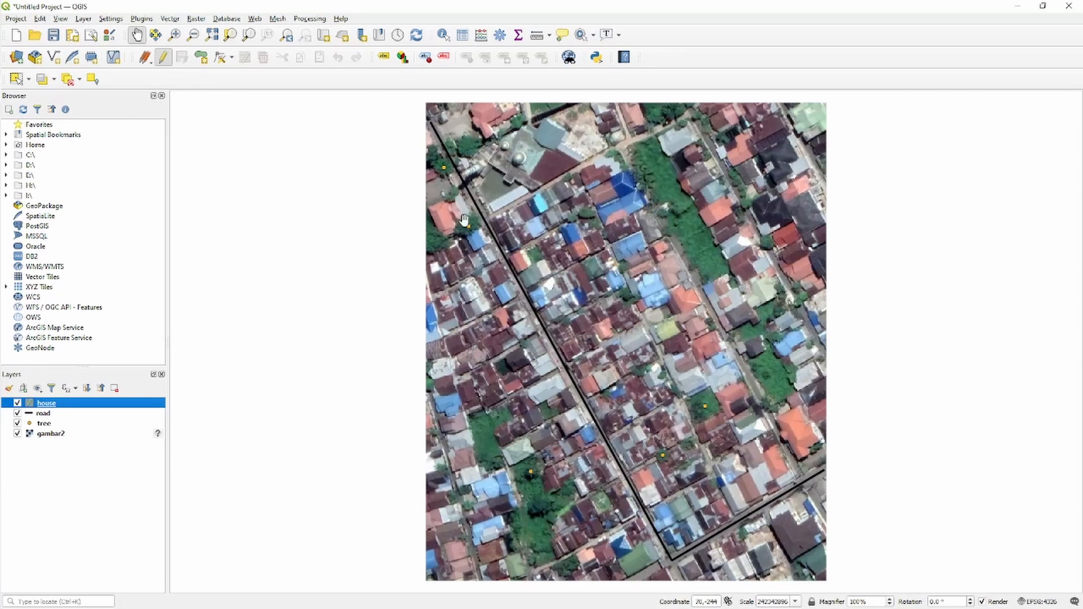
click(202, 58)
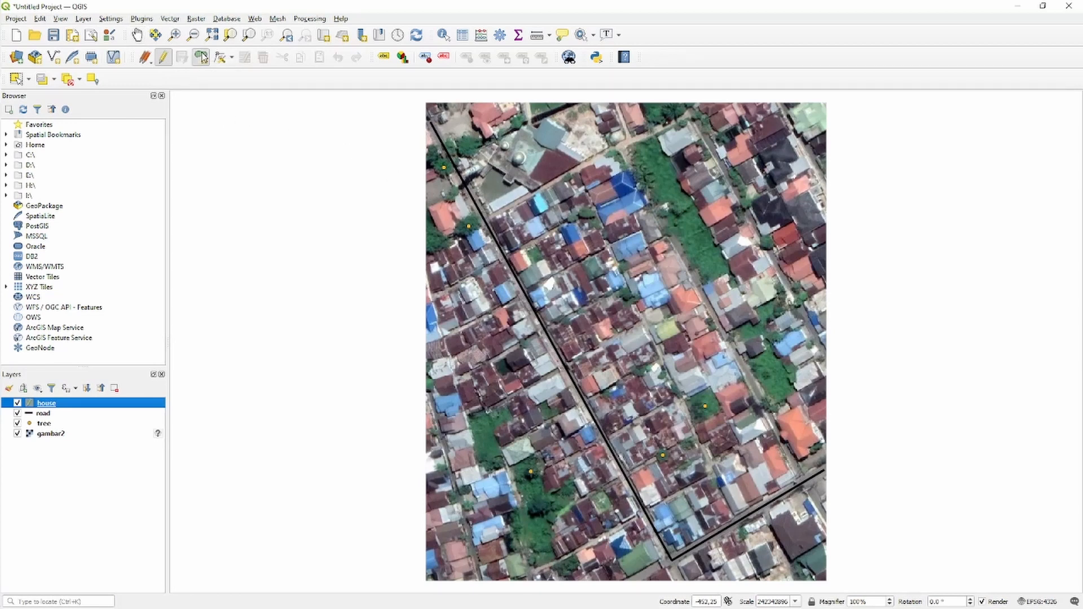
click(491, 221)
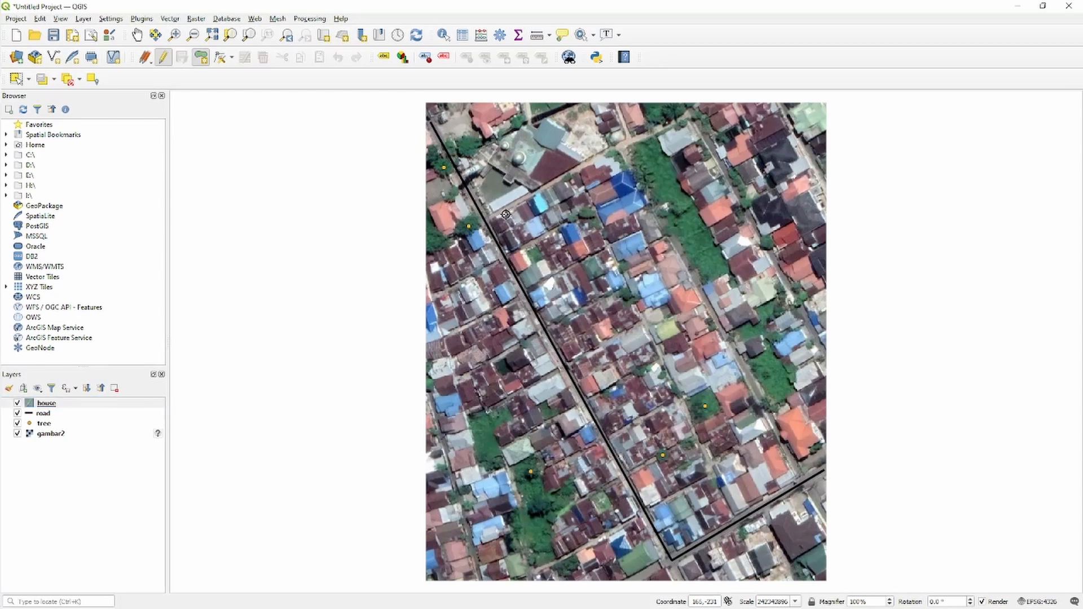
click(506, 214)
click(511, 228)
right_click(497, 234)
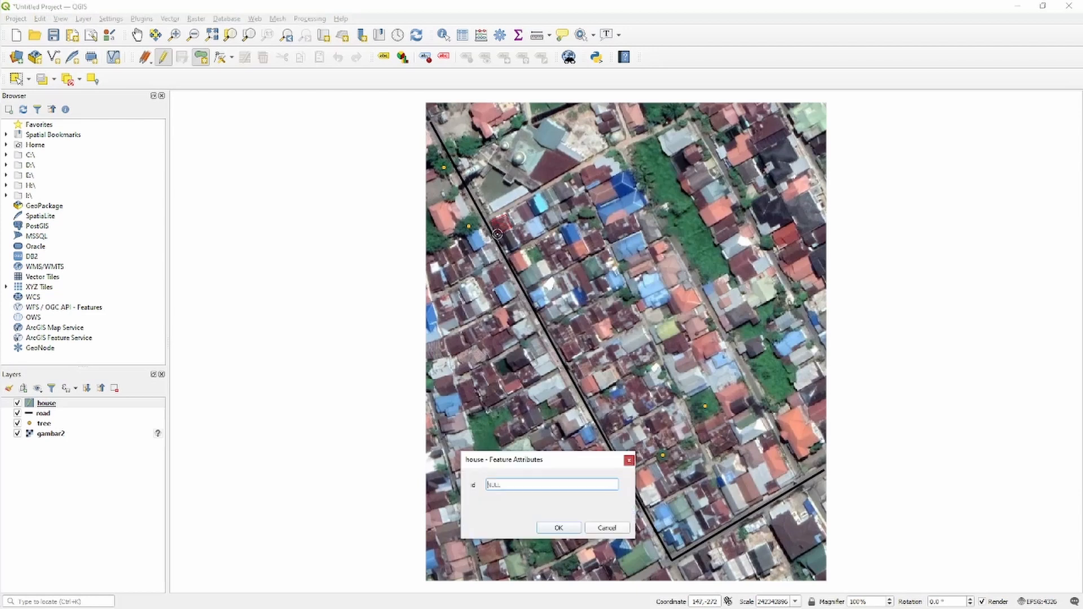
click(569, 526)
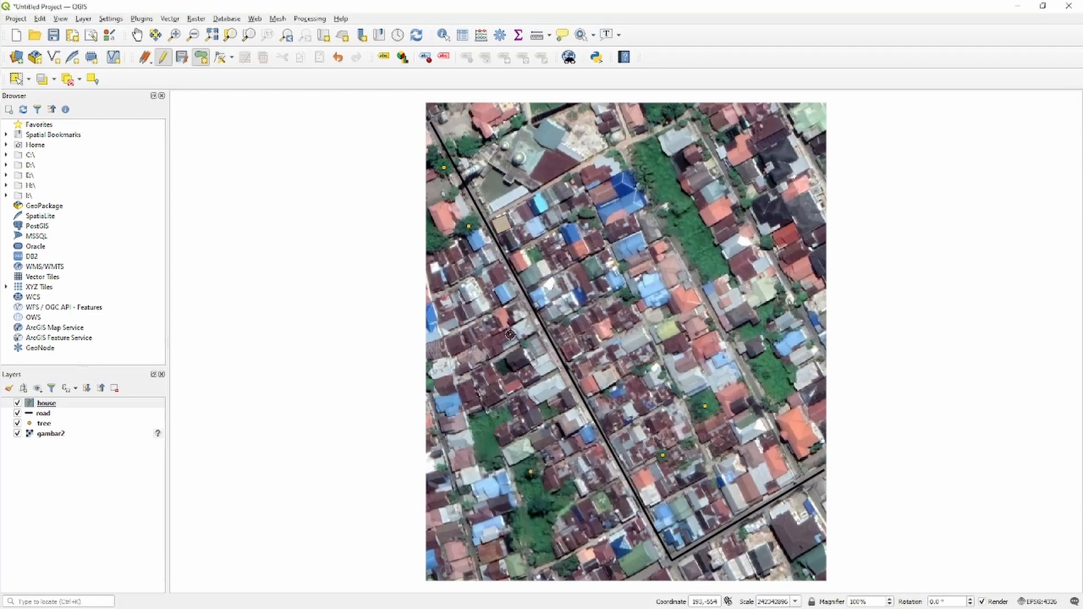
Digitize two more house polygons: id 2 on the roof just south of the first house, and another on the roof to its east.
right_click(506, 250)
text(2)
click(562, 545)
click(511, 217)
right_click(527, 205)
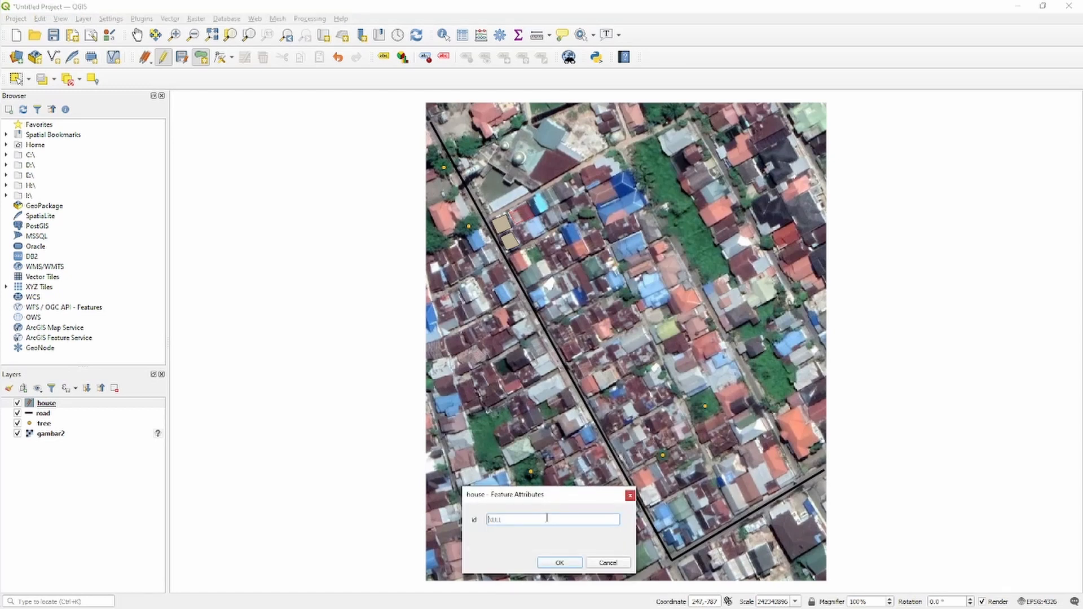
click(560, 562)
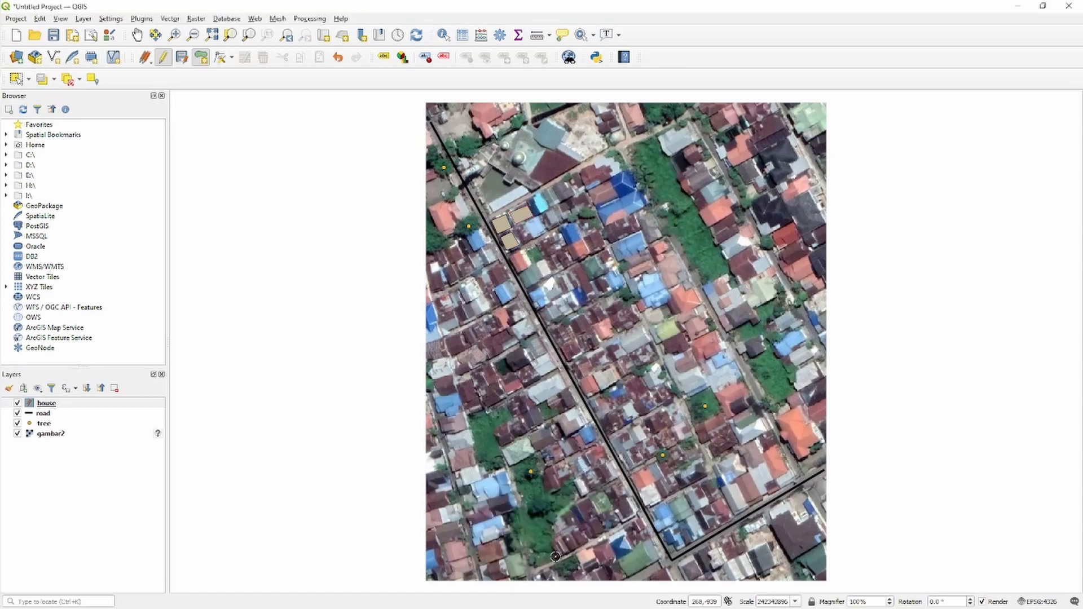
Digitize a fourth house polygon around the reddish roof on the west side of the large dark-blue building.
click(617, 196)
click(591, 192)
right_click(609, 182)
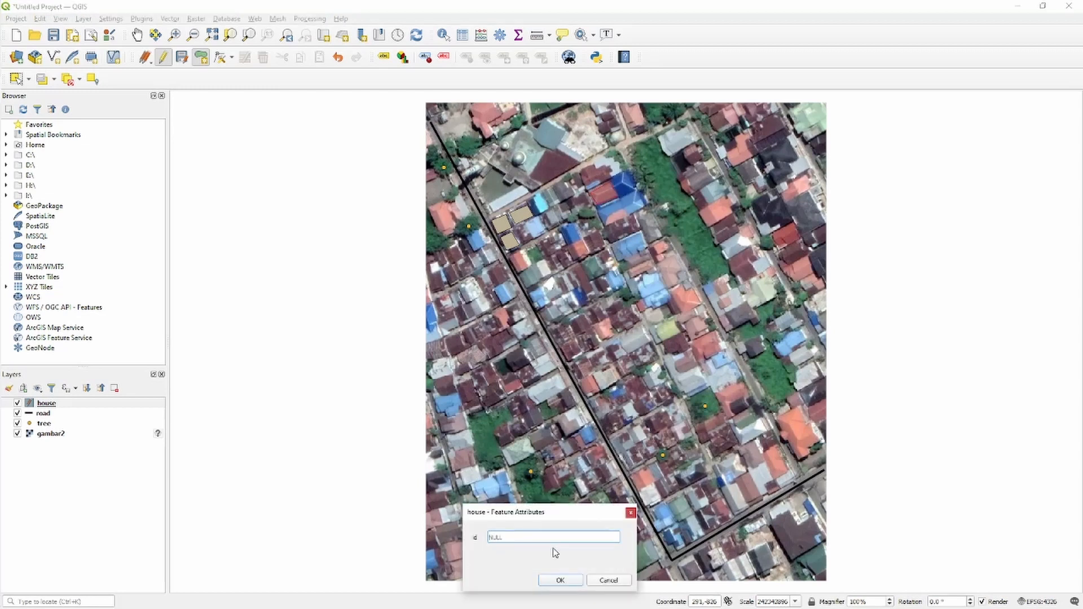
click(561, 581)
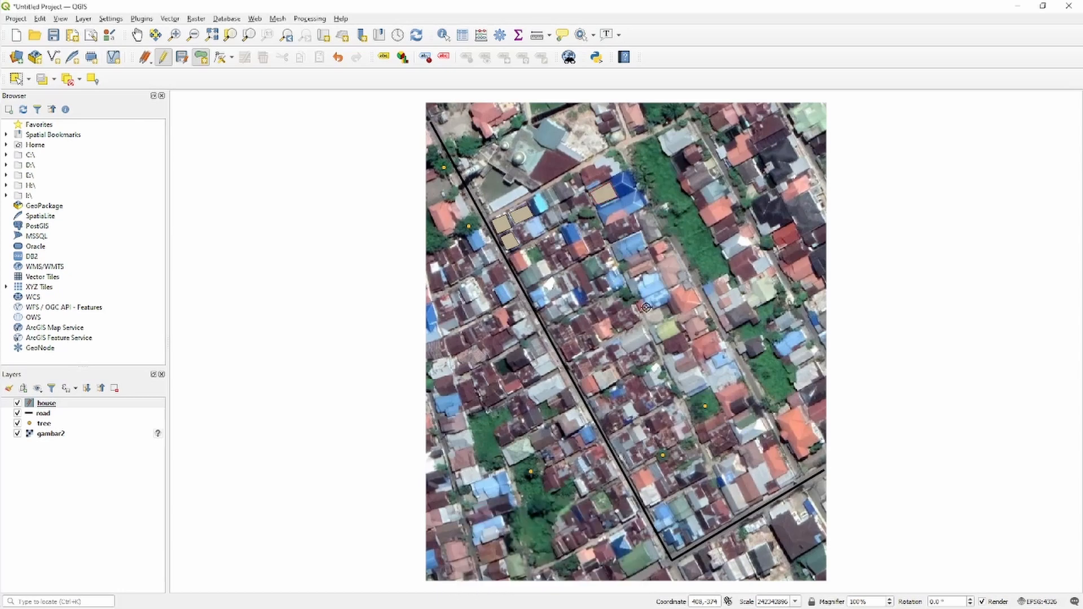
Digitize a house polygon with id 5 around the light-blue roof southeast of the third house.
scroll(588, 241, up, 1)
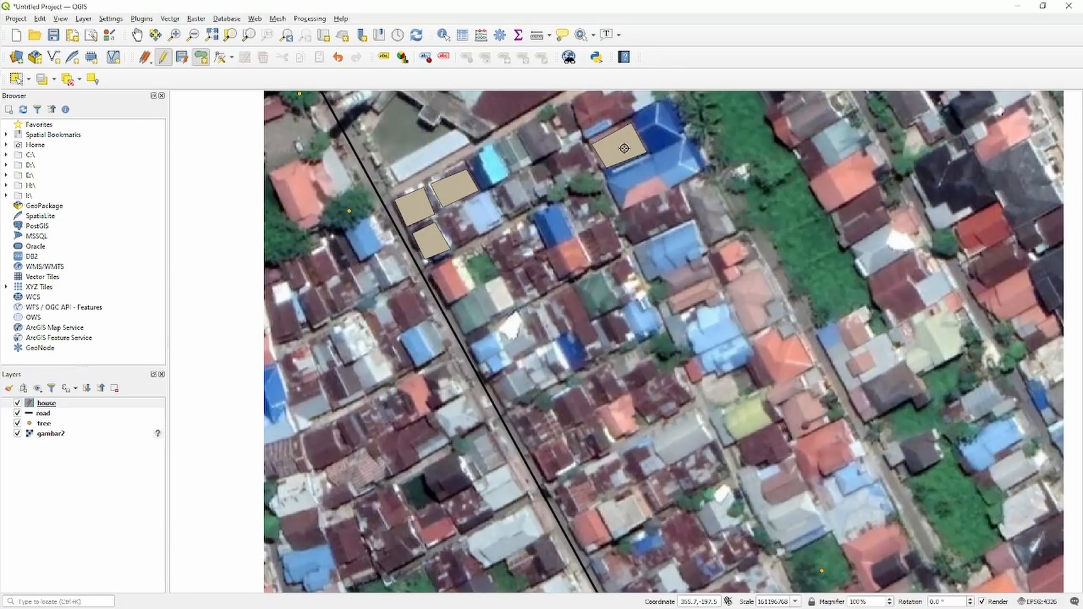
scroll(637, 129, up, 1)
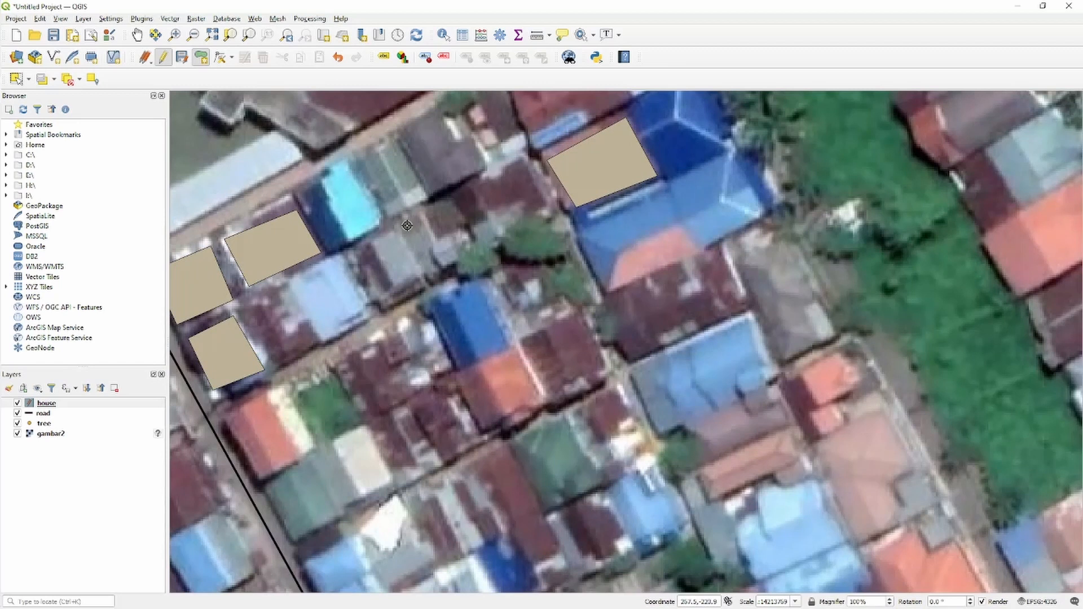
click(290, 280)
click(338, 256)
click(372, 314)
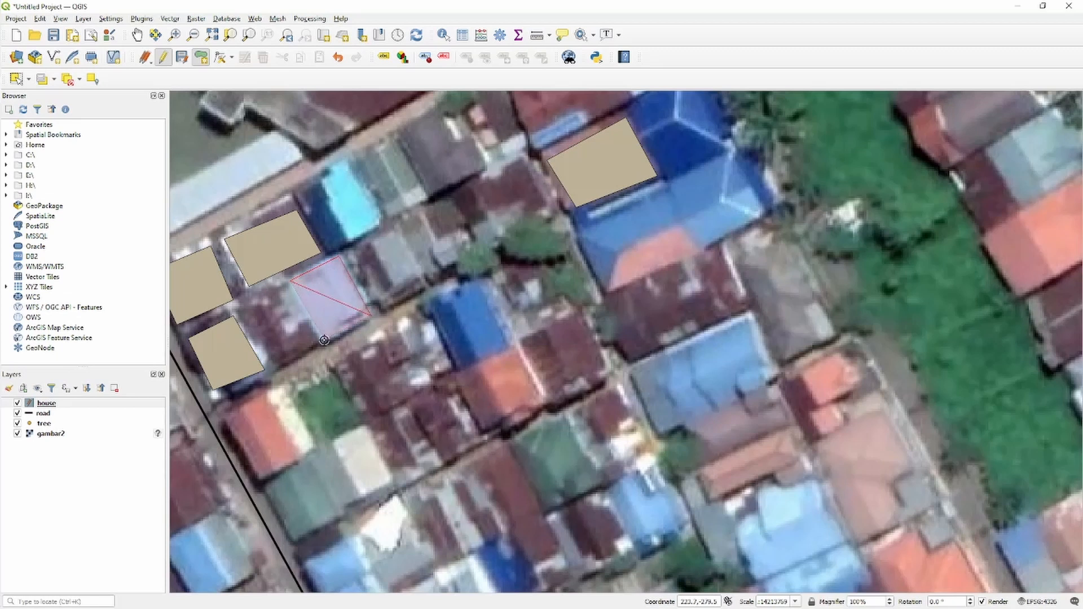
click(324, 340)
right_click(325, 340)
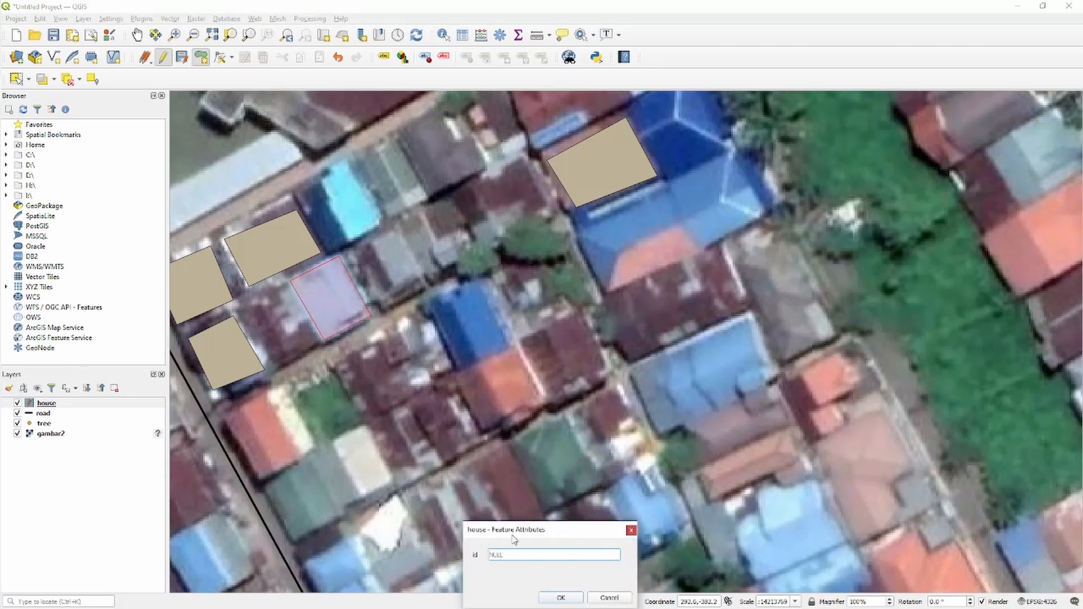
text(5)
click(565, 597)
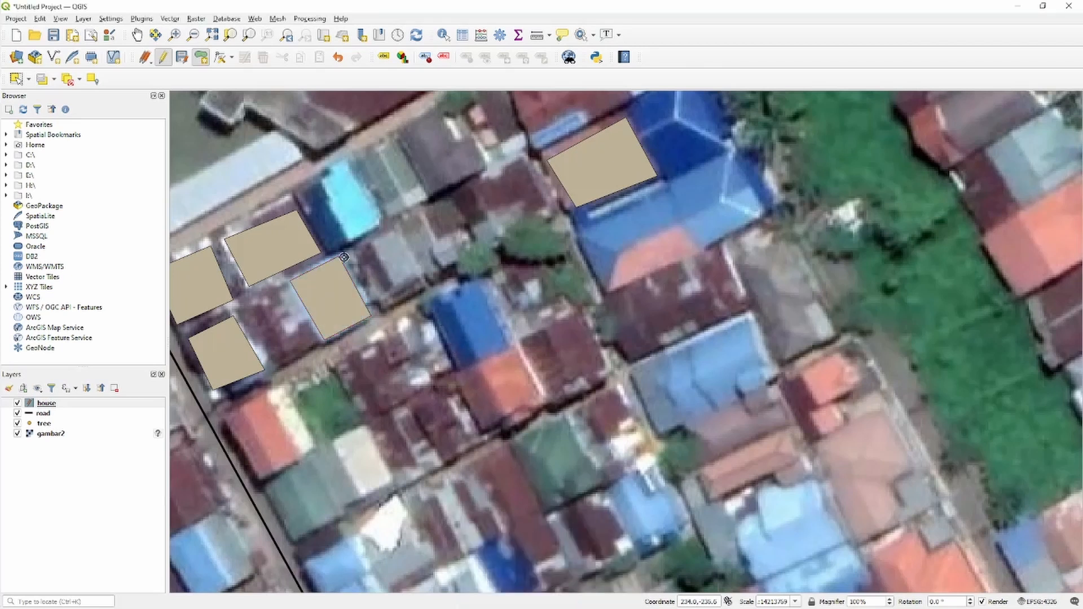
Digitize a sixth house polygon around the bright cyan and dark-blue roof northeast of the third house.
click(384, 222)
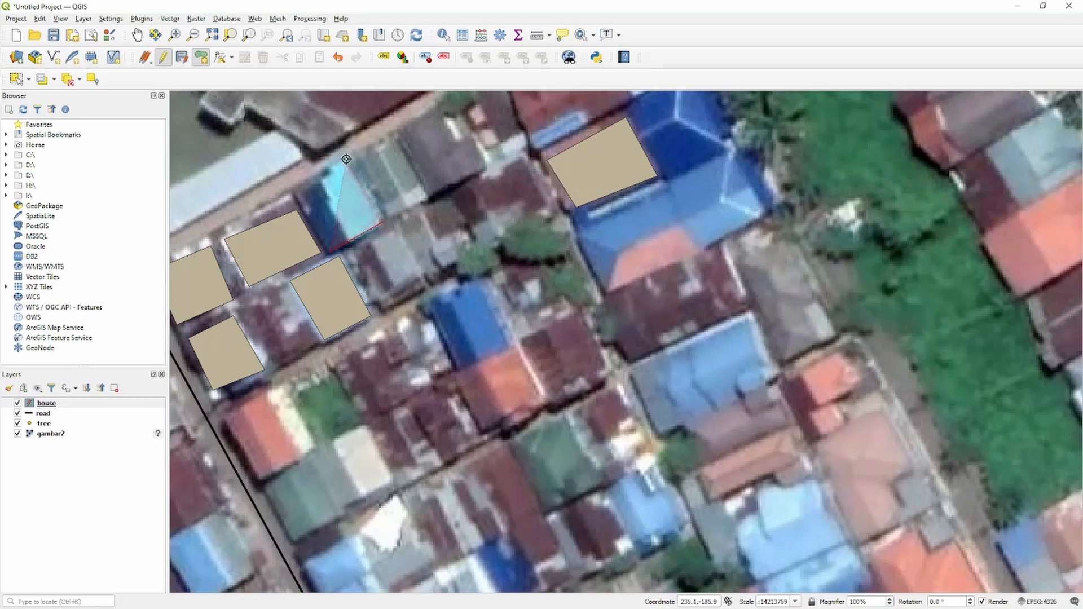
click(349, 157)
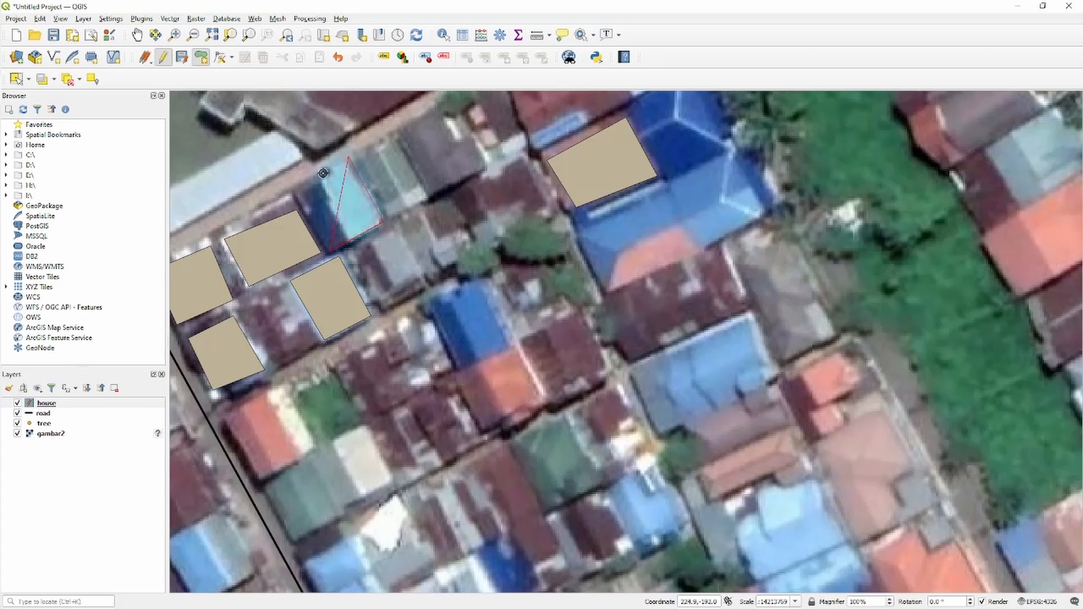
click(293, 186)
right_click(292, 187)
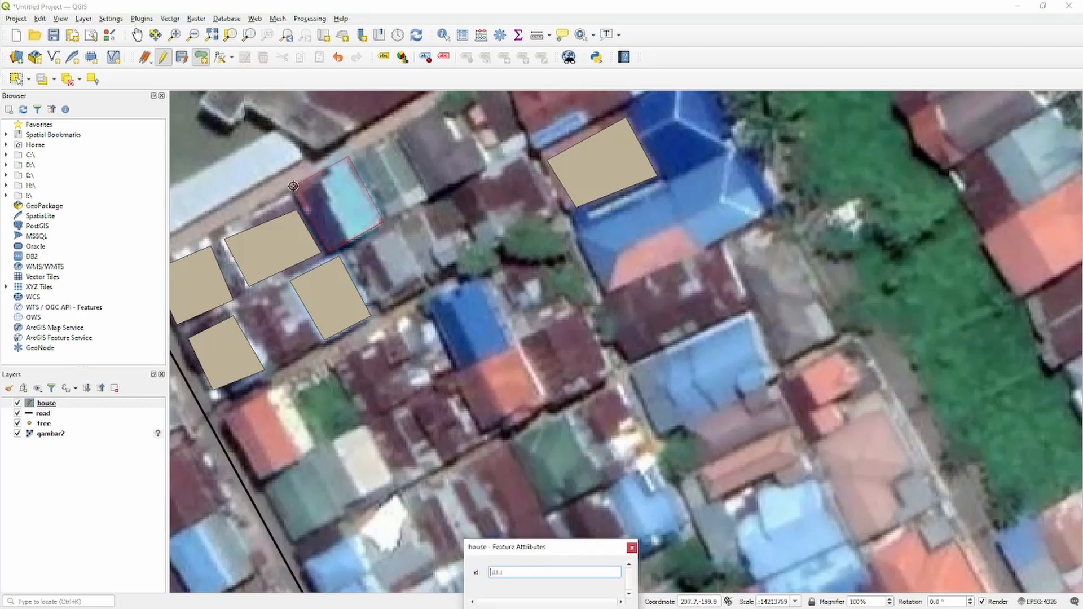
click(581, 573)
text(1)
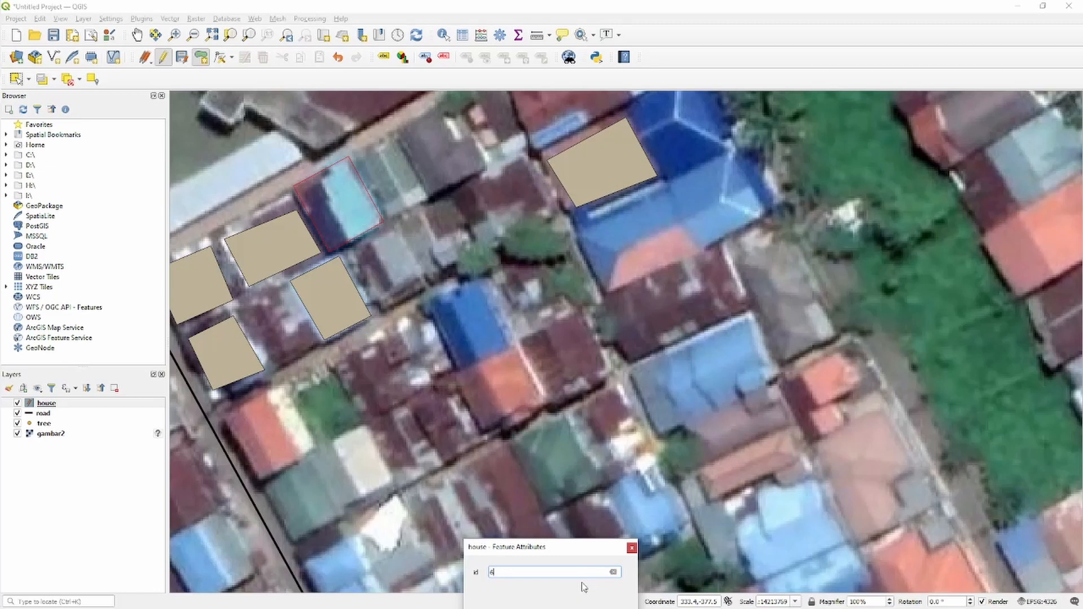
key(Return)
Save the house layer edits and end editing on the layer.
click(182, 57)
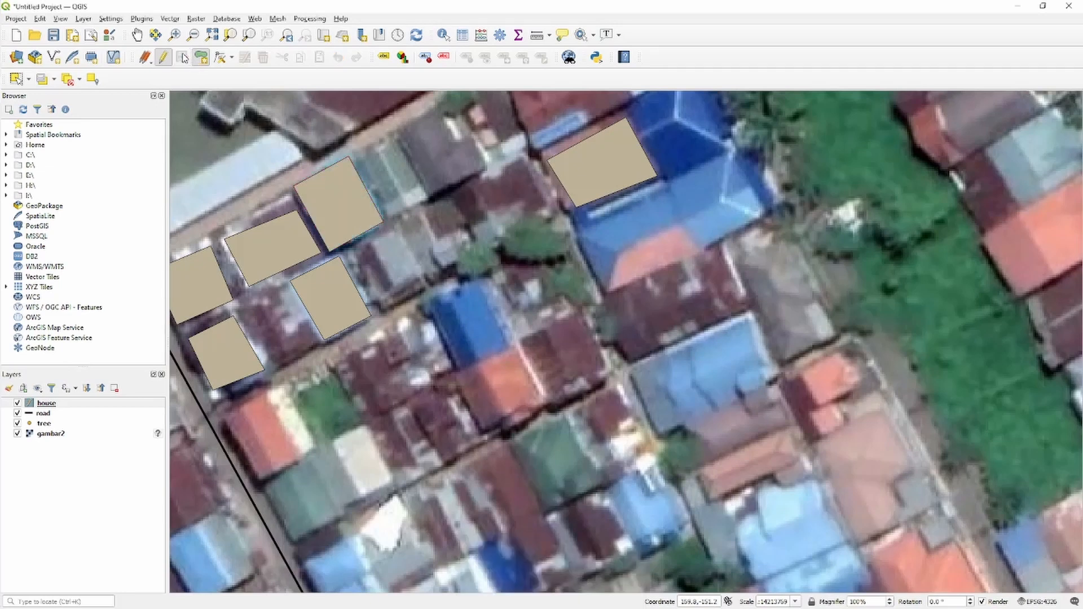
scroll(438, 275, down, 3)
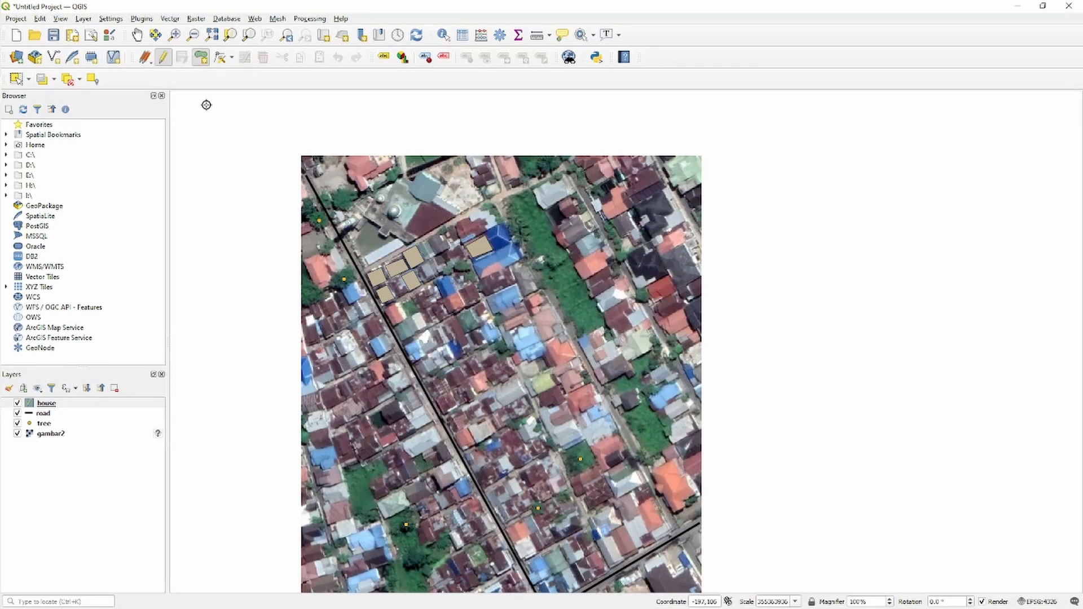
click(163, 57)
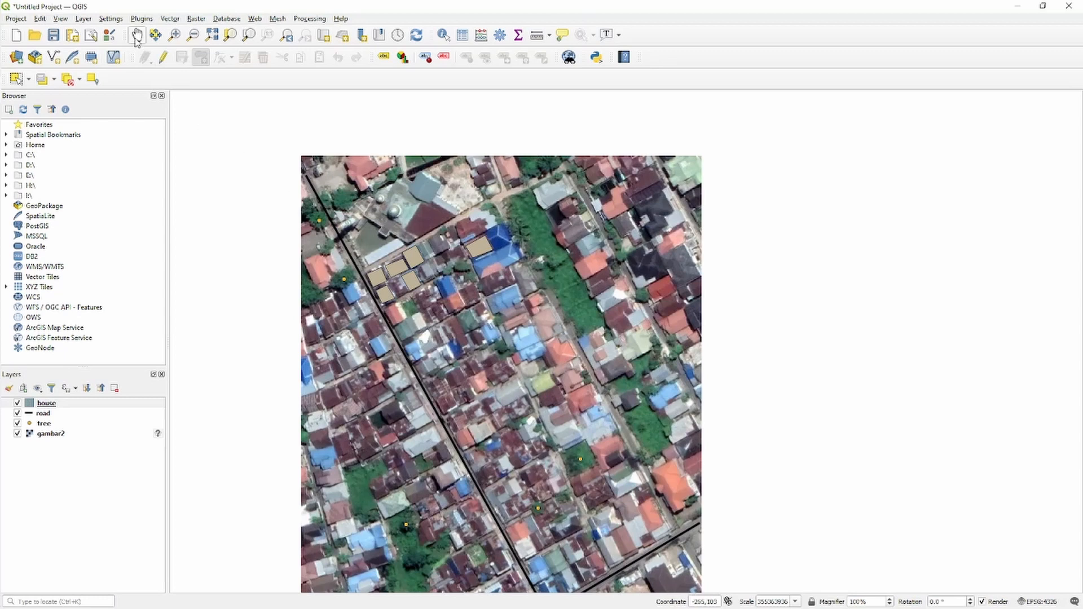
click(96, 404)
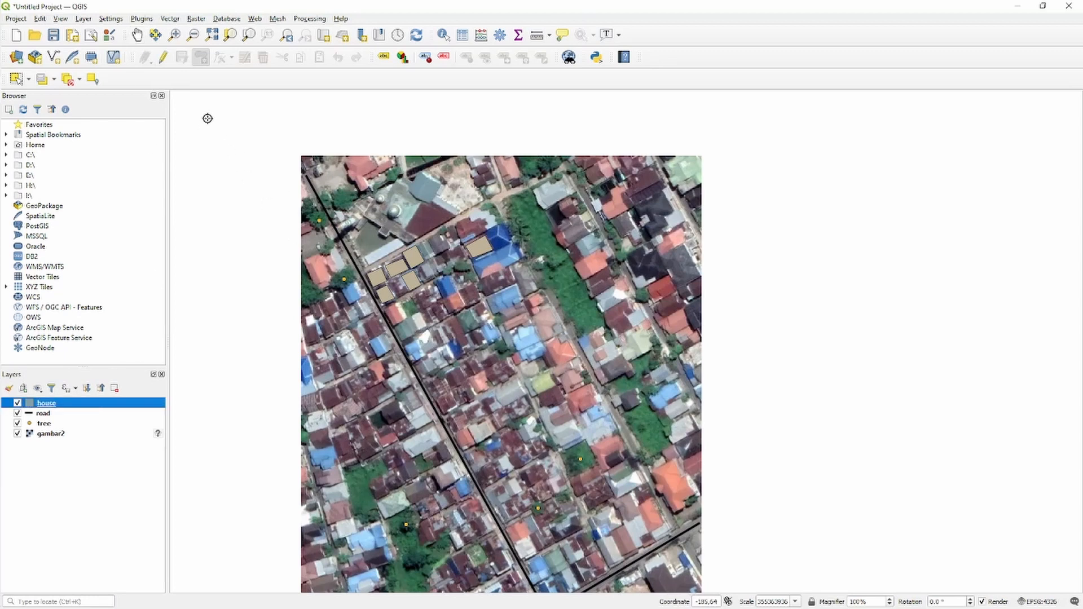
click(137, 36)
drag(345, 320, 349, 260)
click(61, 489)
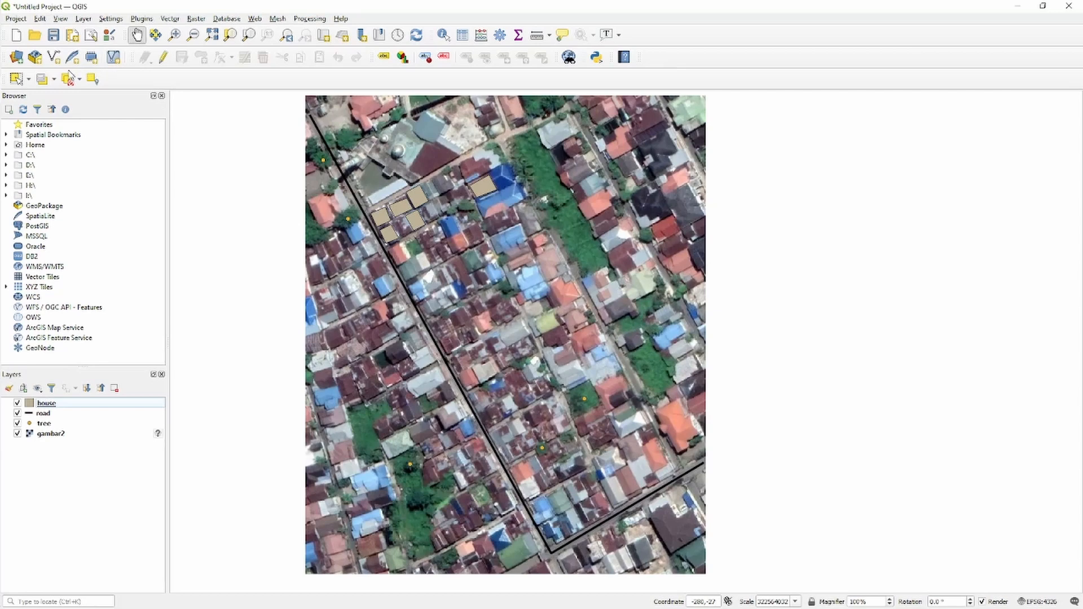
Create a polygon shapefile layer named aoi and move it between the tree and gambar2 layers.
click(54, 57)
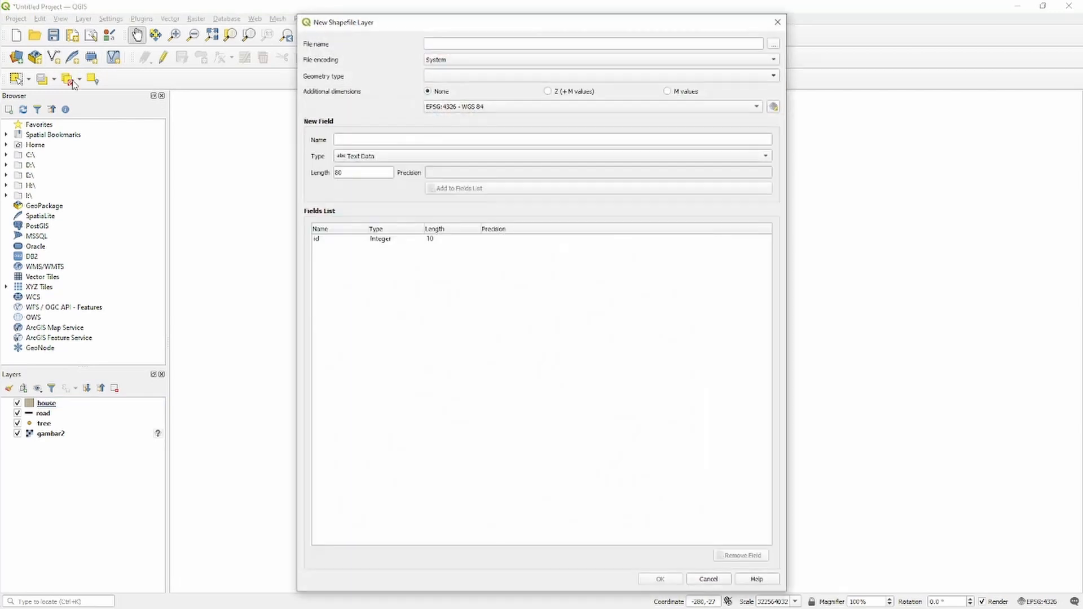
click(532, 74)
click(506, 123)
text(a)
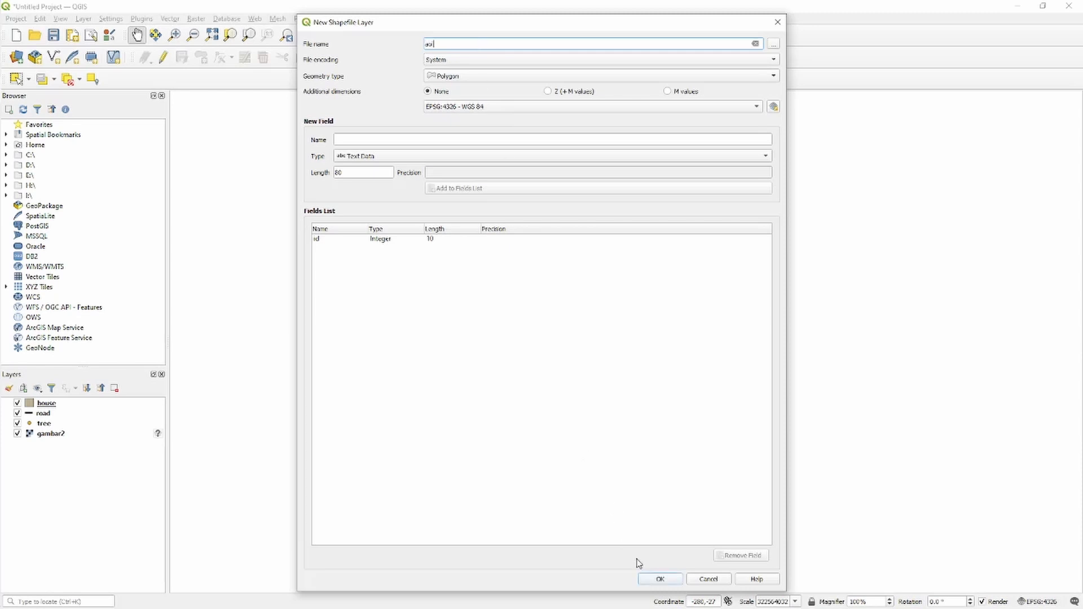
text(oi)
click(651, 581)
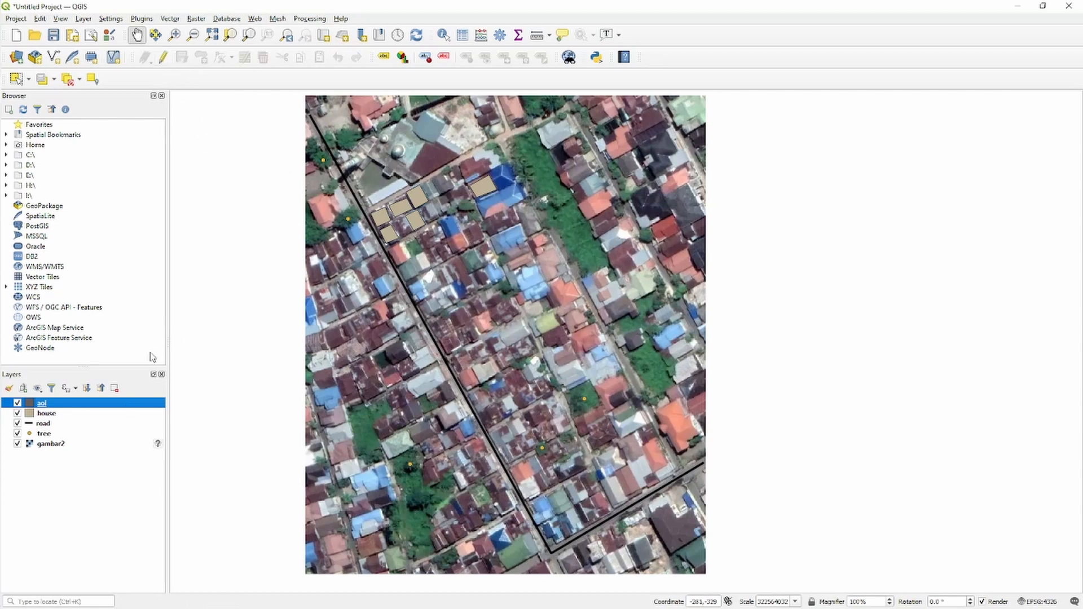
drag(129, 408, 137, 441)
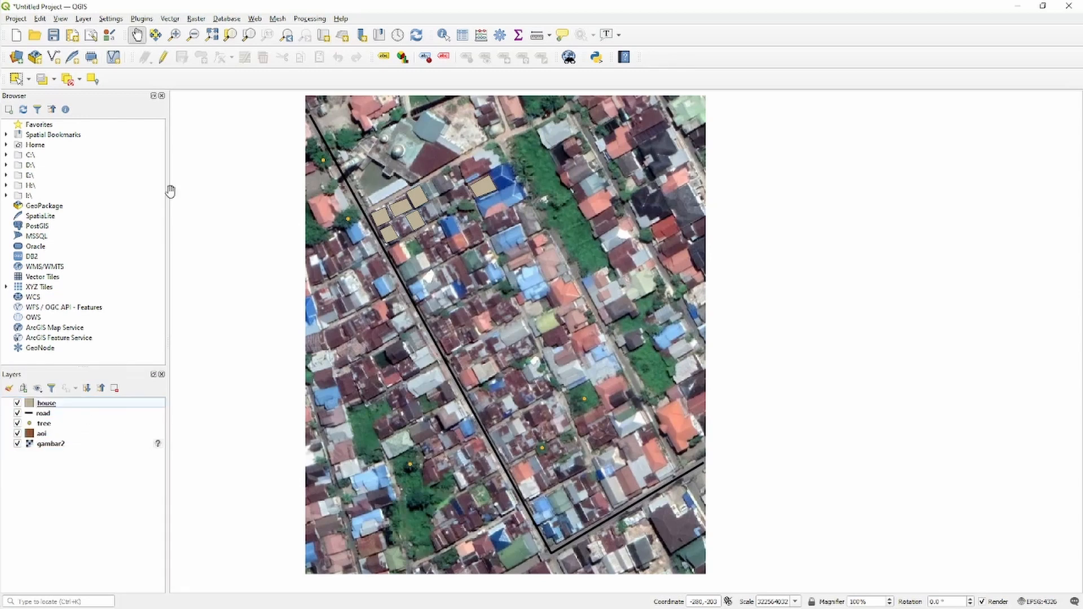
click(163, 57)
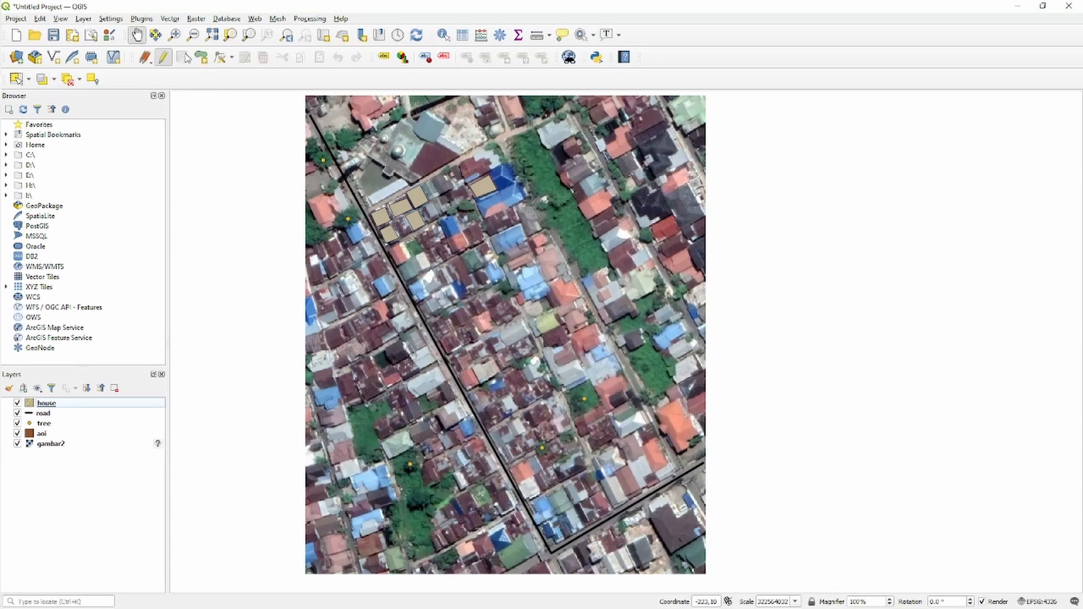
click(201, 57)
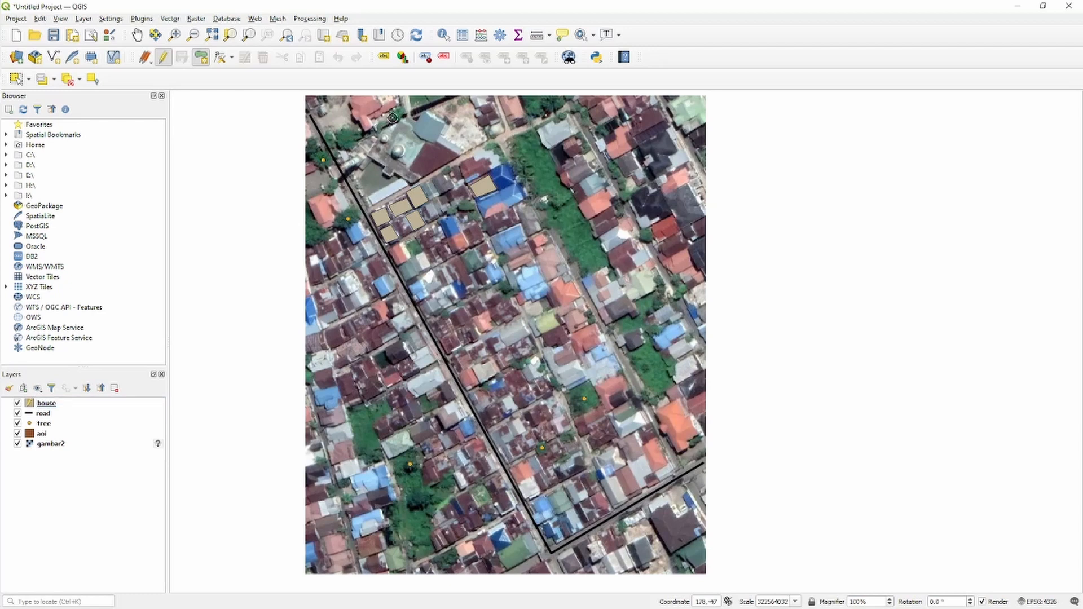
click(441, 99)
click(472, 97)
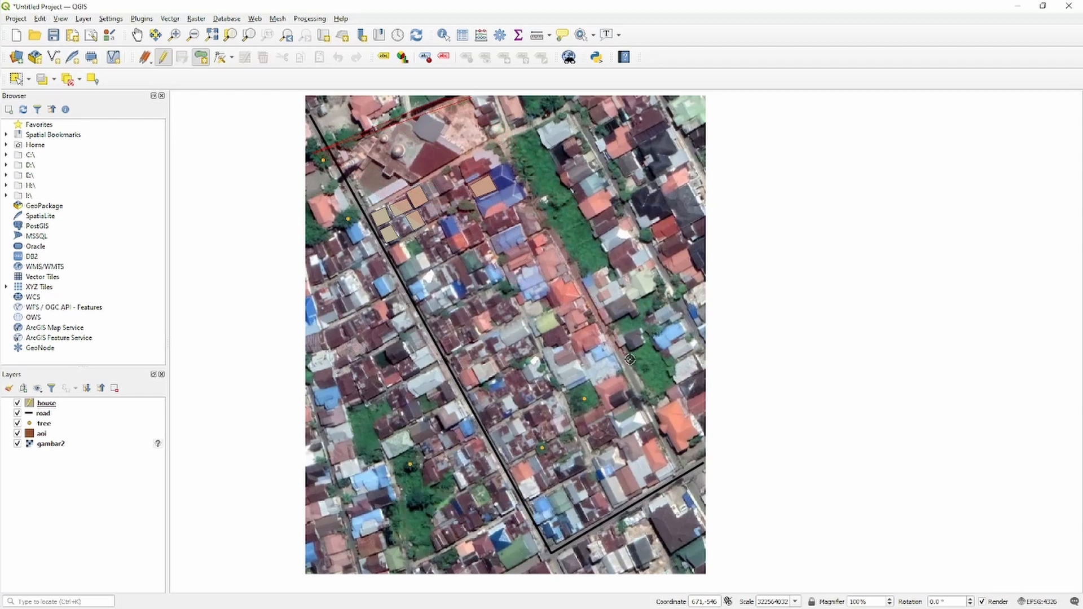
click(680, 472)
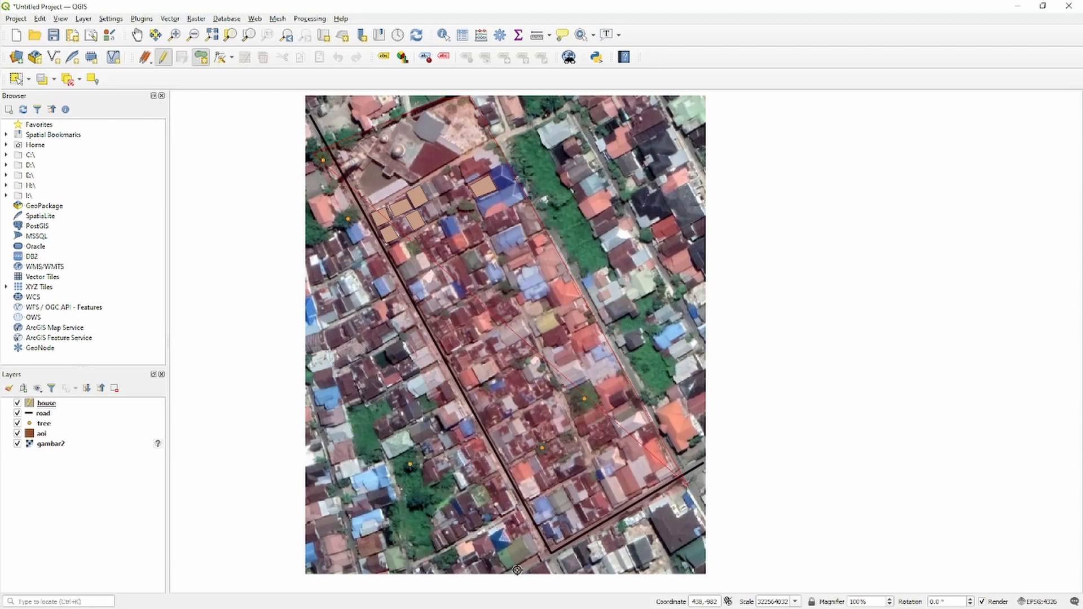
click(516, 571)
right_click(517, 571)
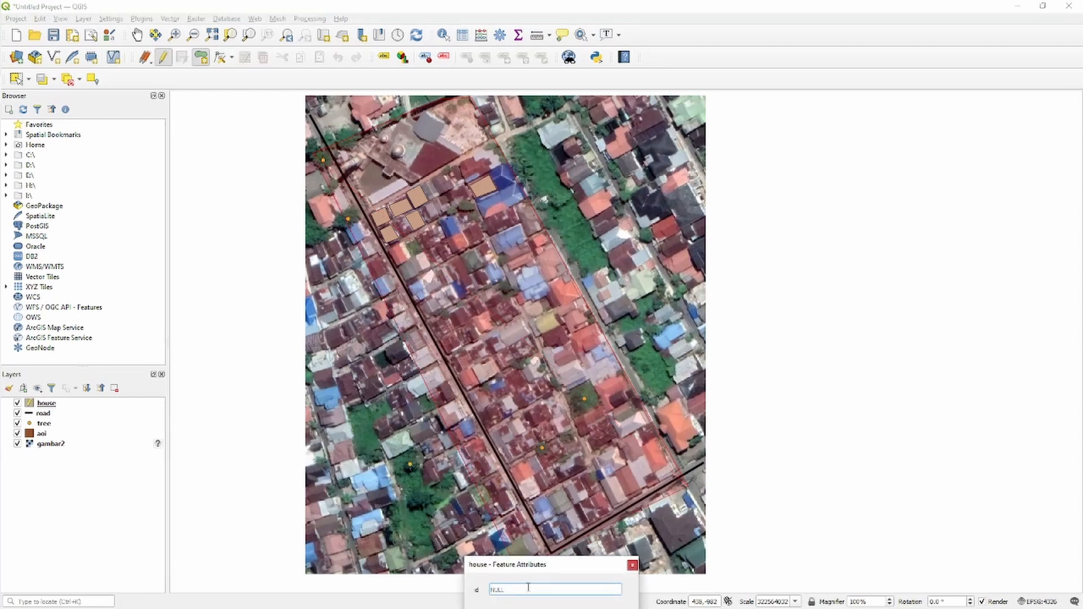
key(Return)
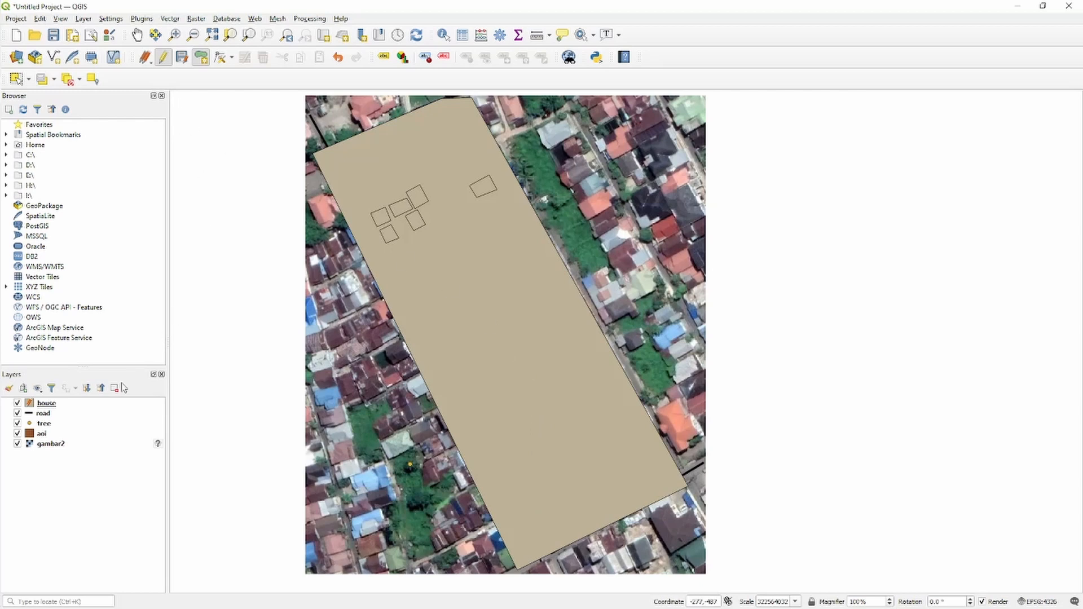
click(78, 413)
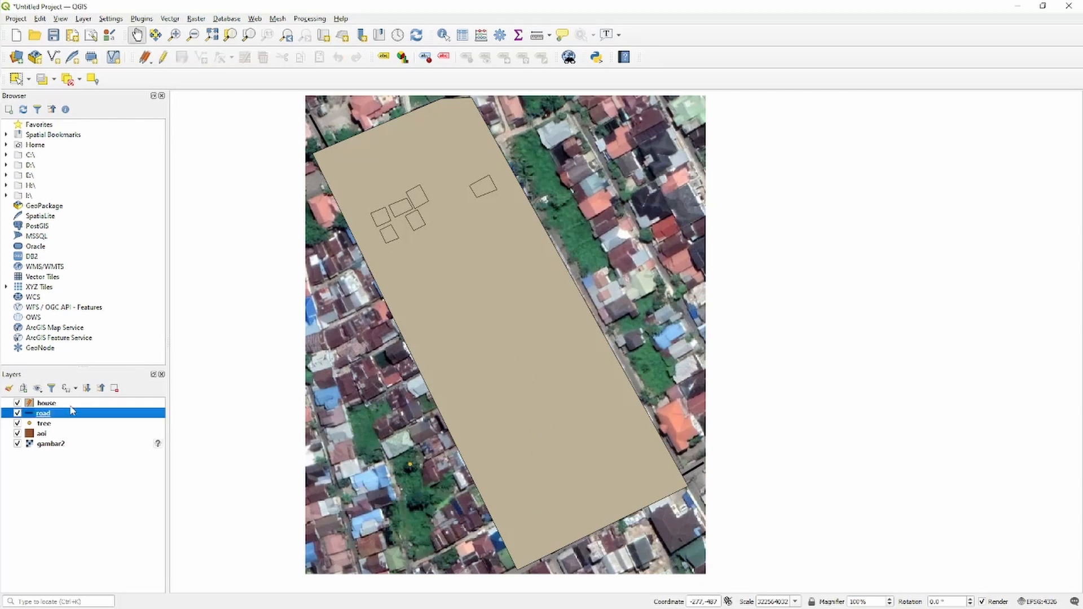
click(62, 403)
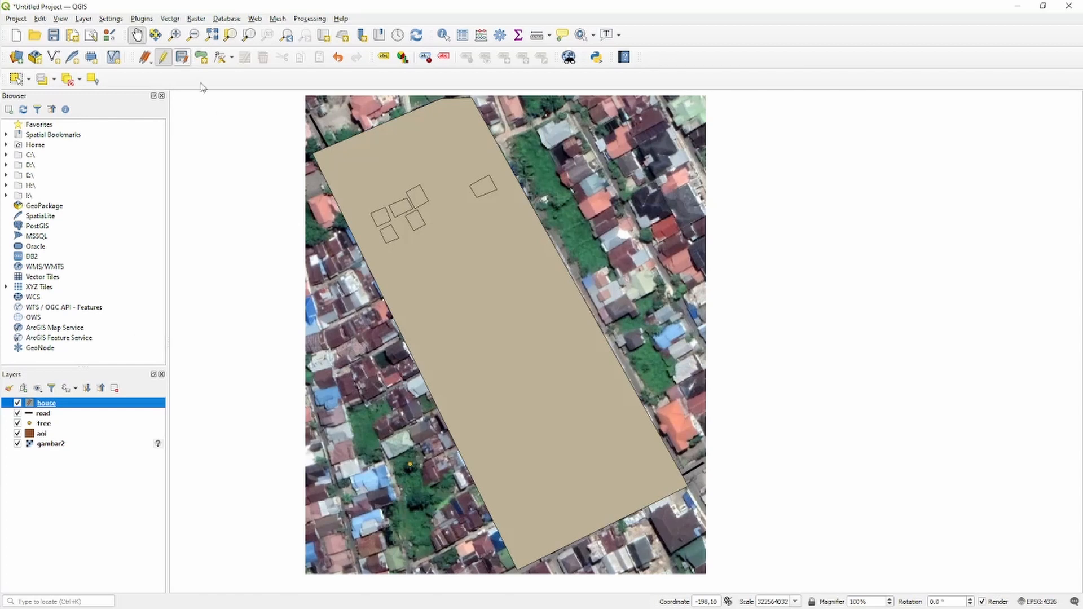
key(ctrl+z)
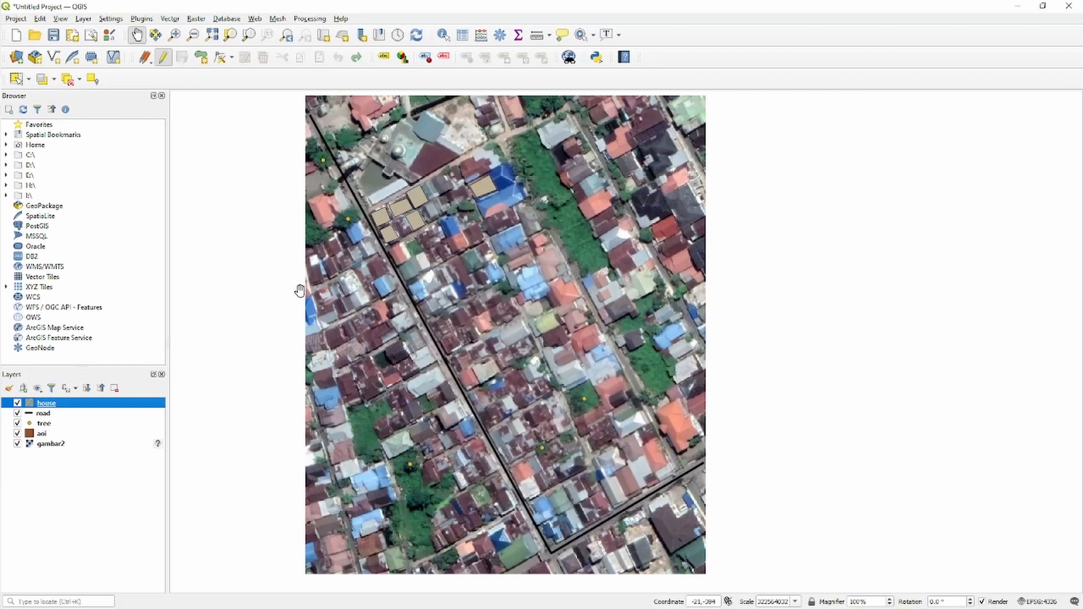
Digitize an aoi polygon around the long housing block between the black road lines and the lane to its east, leaving its id empty.
click(86, 438)
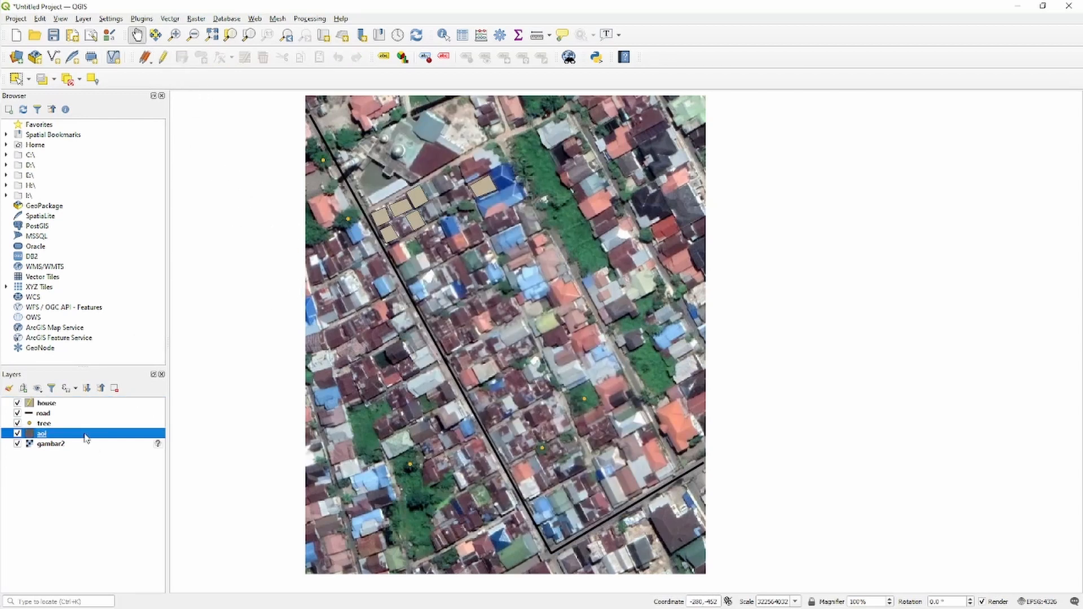
click(163, 57)
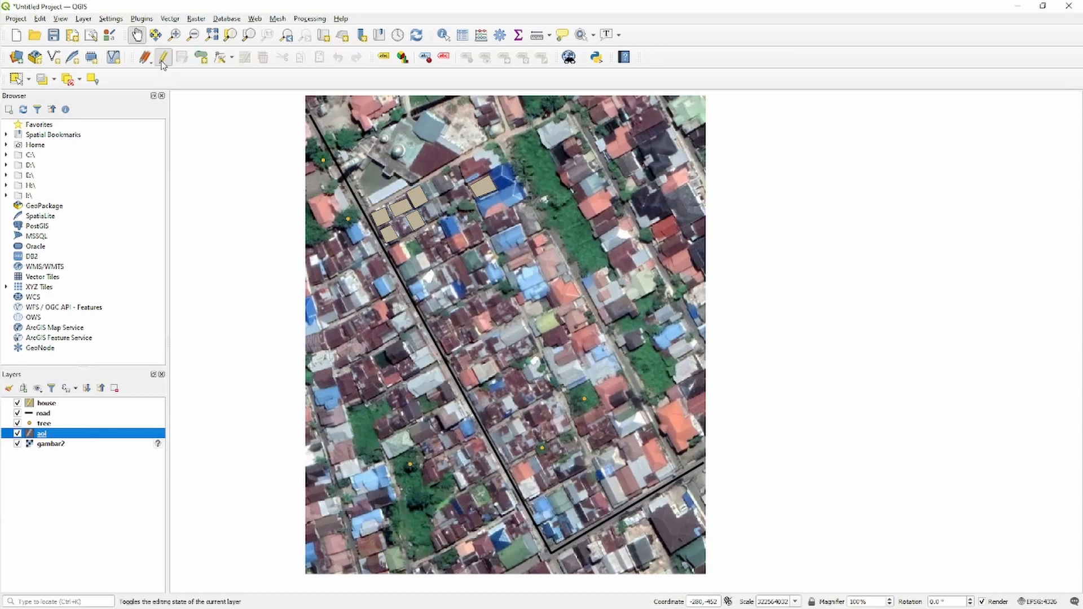
click(201, 56)
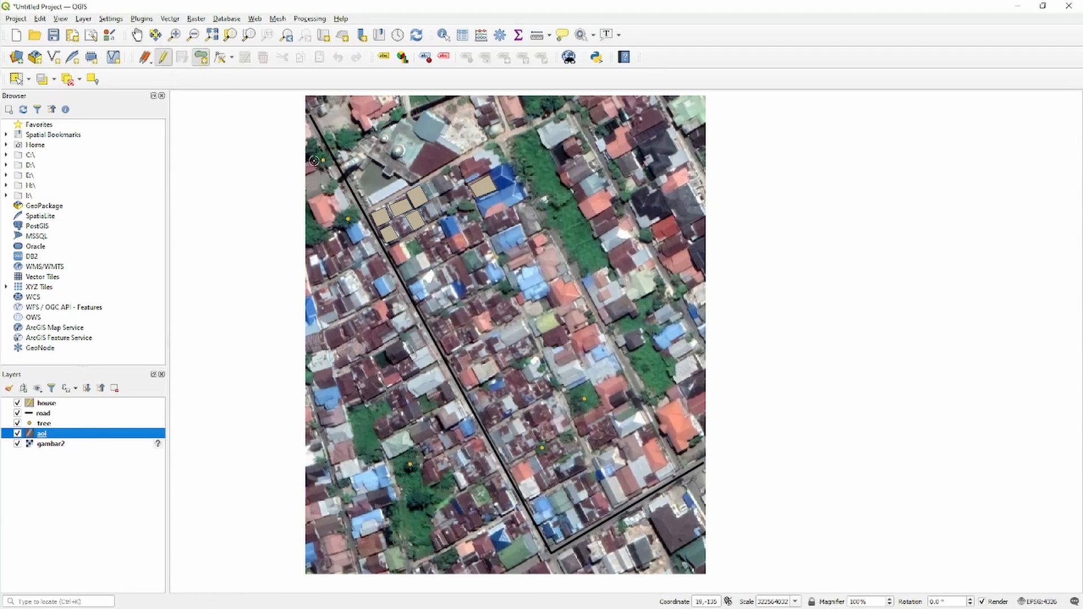
click(425, 97)
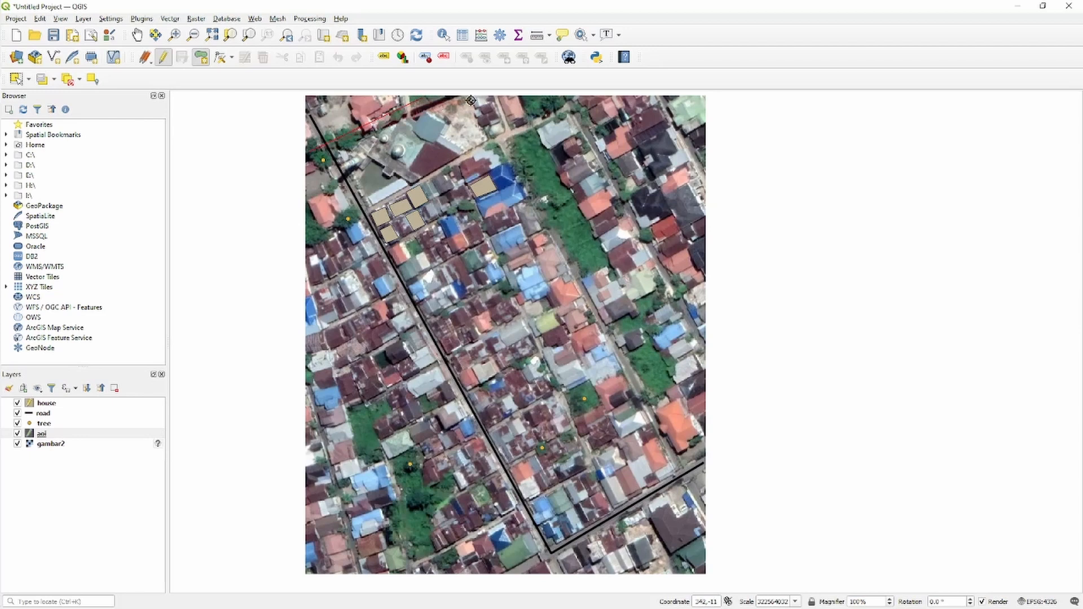
click(474, 98)
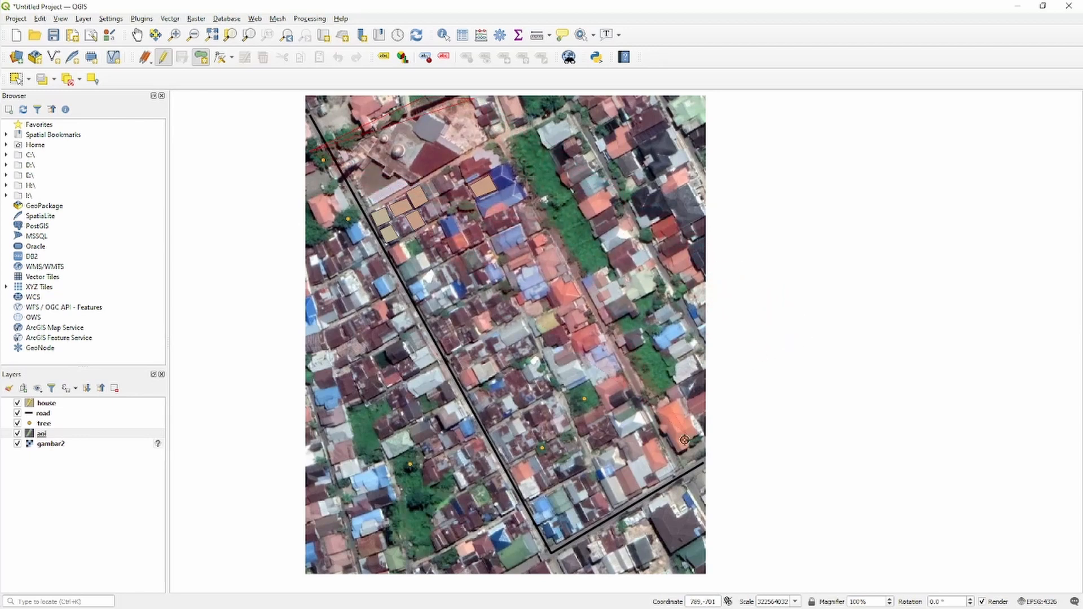
click(690, 484)
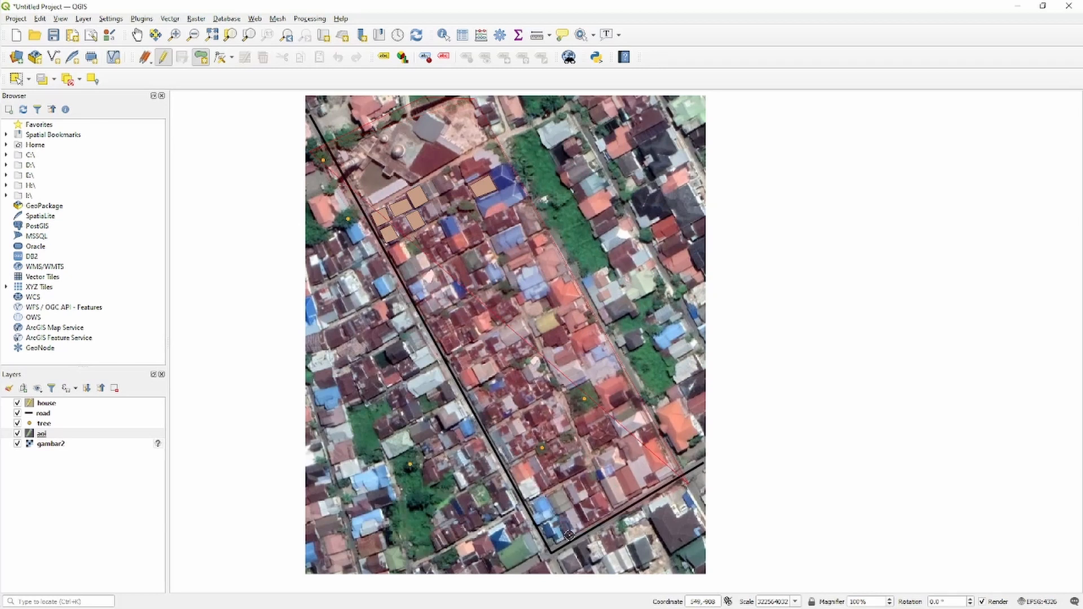
click(532, 567)
right_click(532, 567)
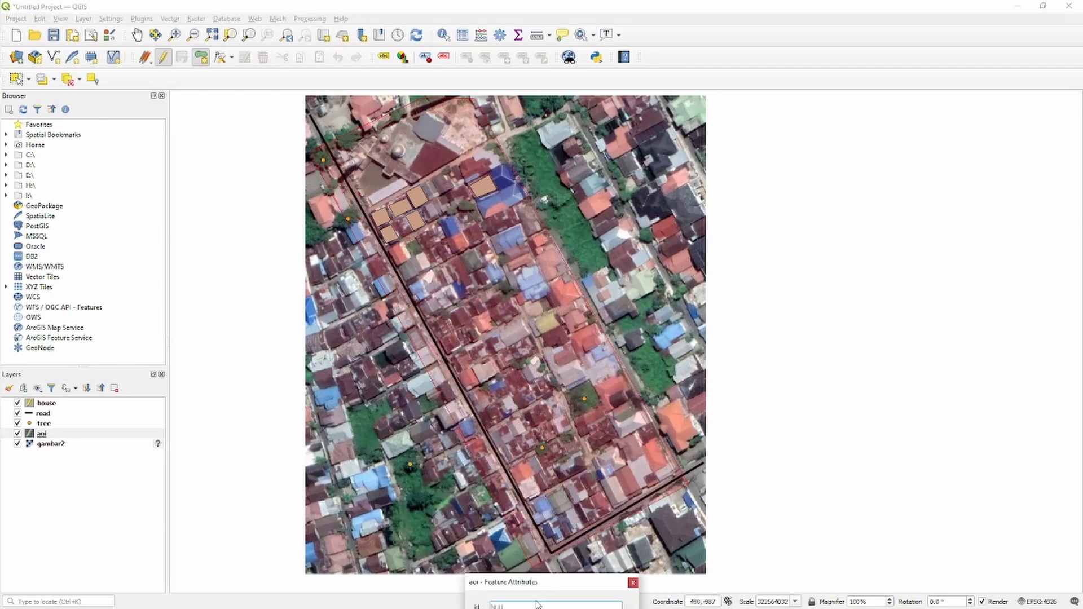
key(Return)
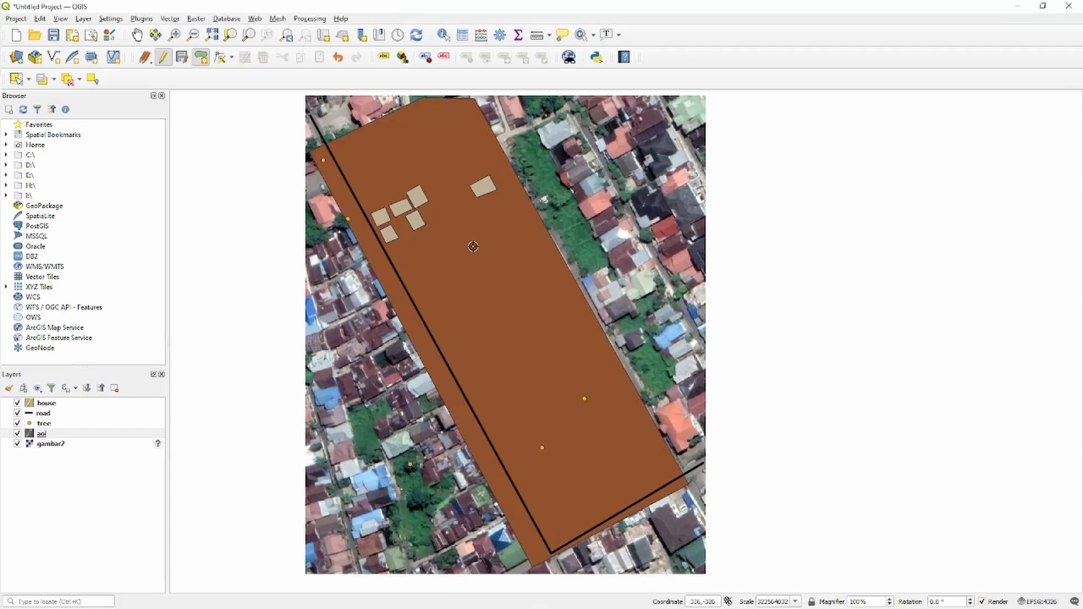
Save the aoi layer edits and end editing on the layer.
click(186, 61)
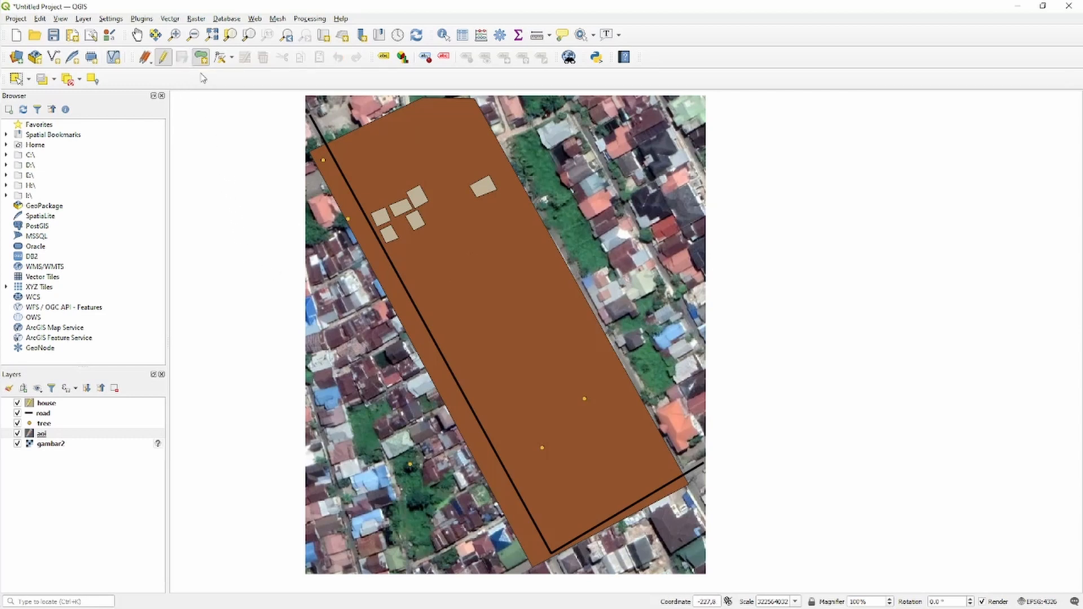
click(109, 435)
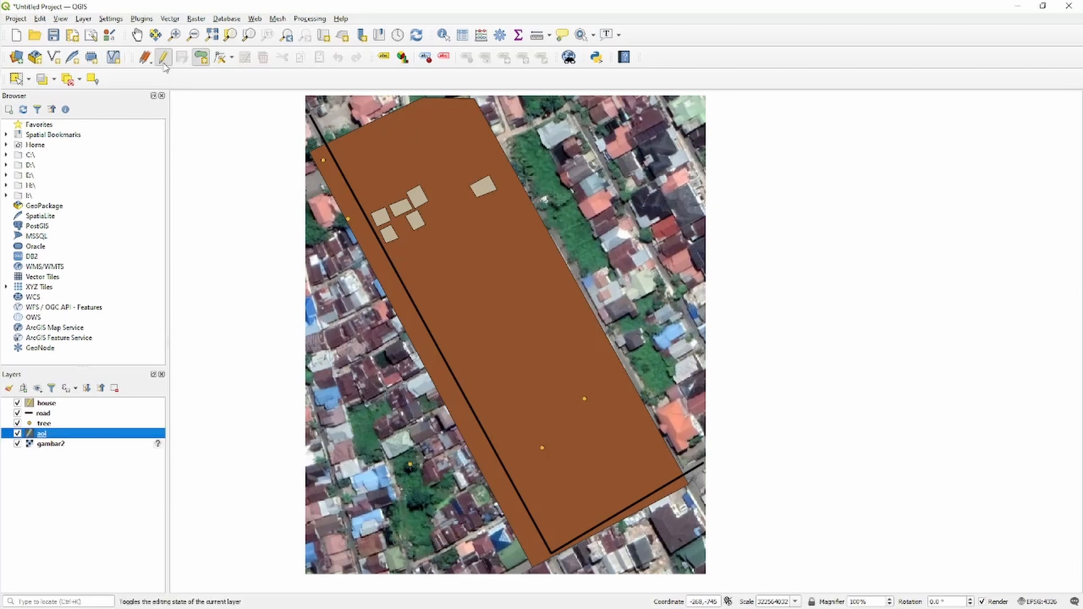
click(163, 57)
Set the aoi layer's fill color to crimson pink and its symbol opacity to 60.3%.
right_click(132, 439)
click(167, 434)
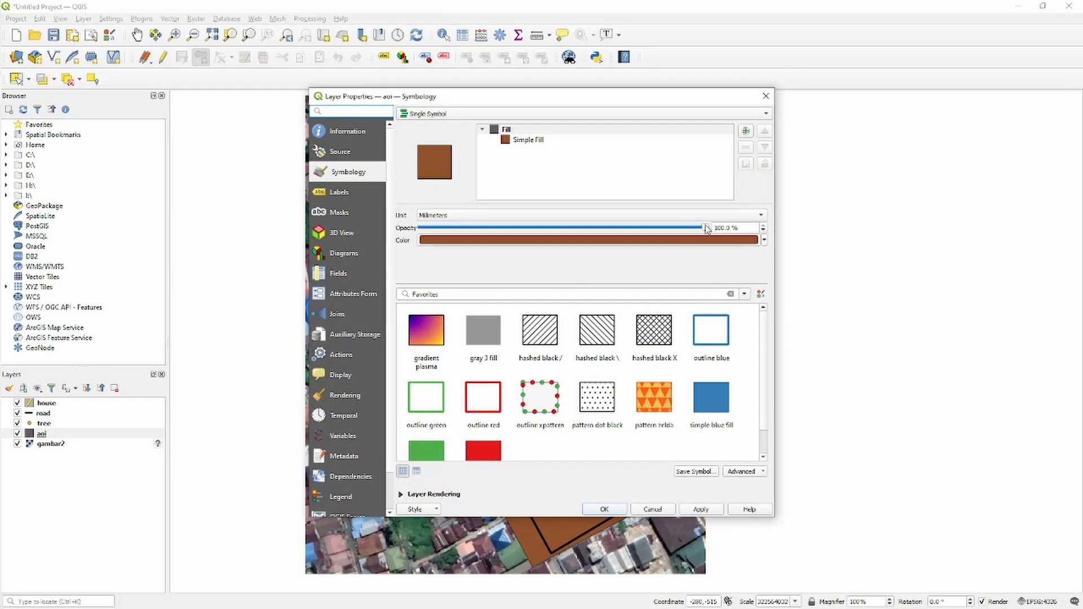
click(766, 241)
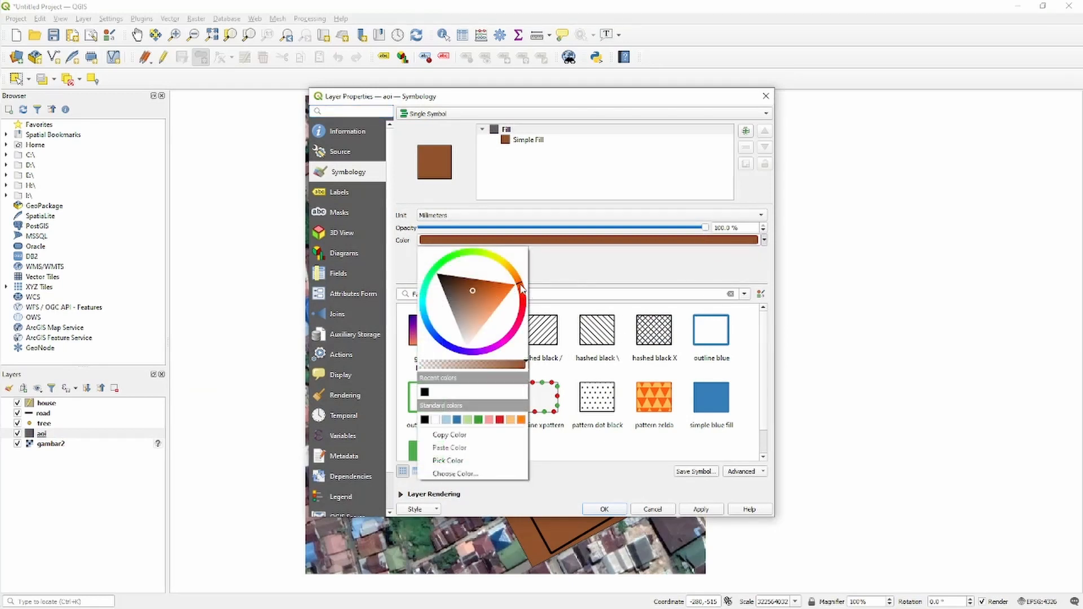
mouse_move(522, 288)
mouse_down()
mouse_move(536, 320)
mouse_move(522, 319)
mouse_up()
click(491, 305)
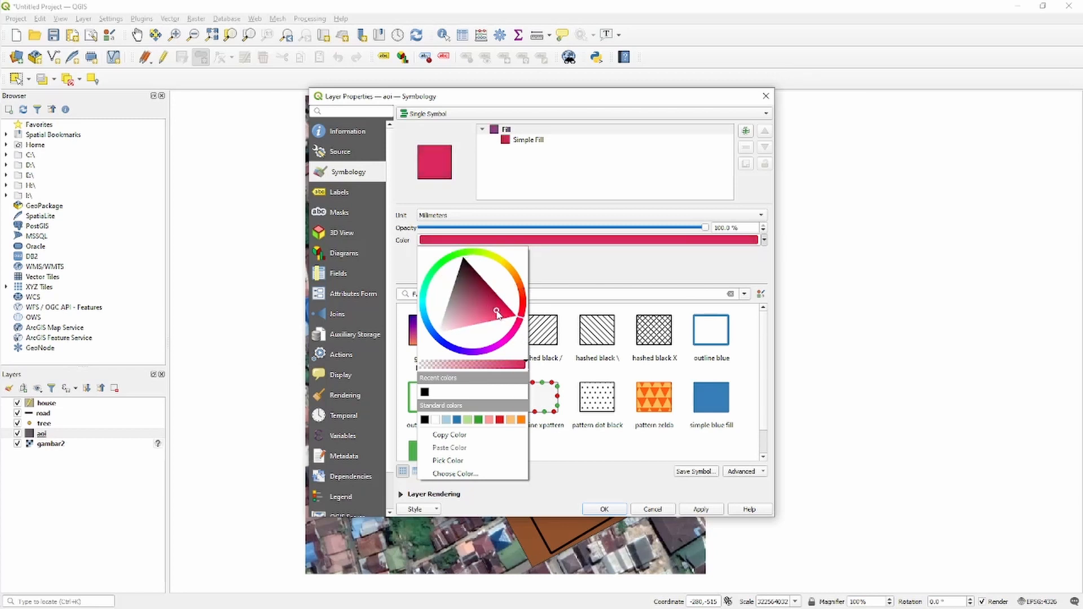
click(601, 279)
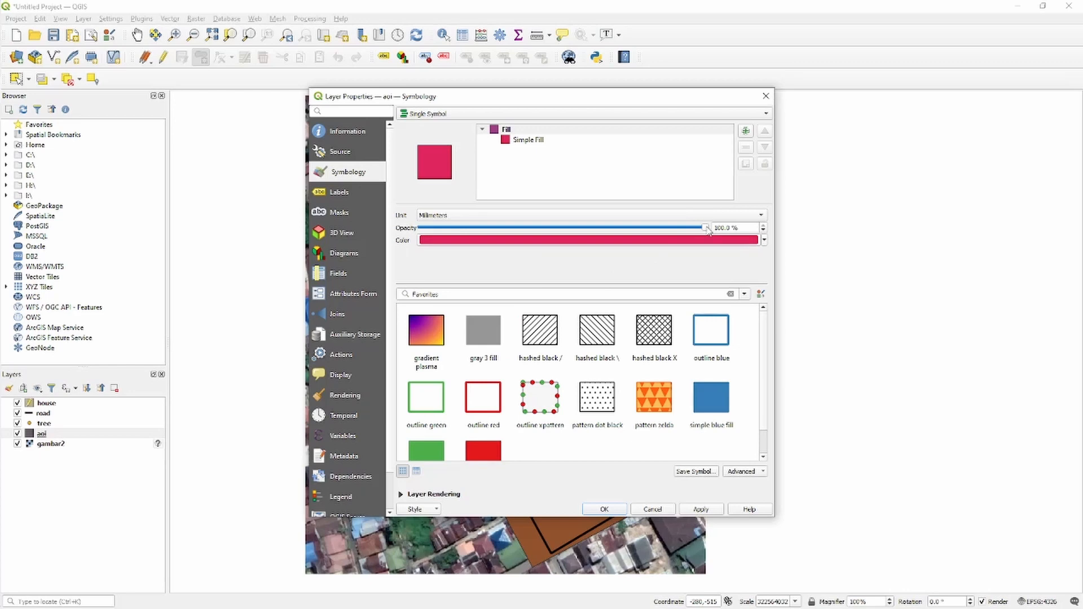
drag(708, 231, 595, 235)
click(702, 509)
click(616, 510)
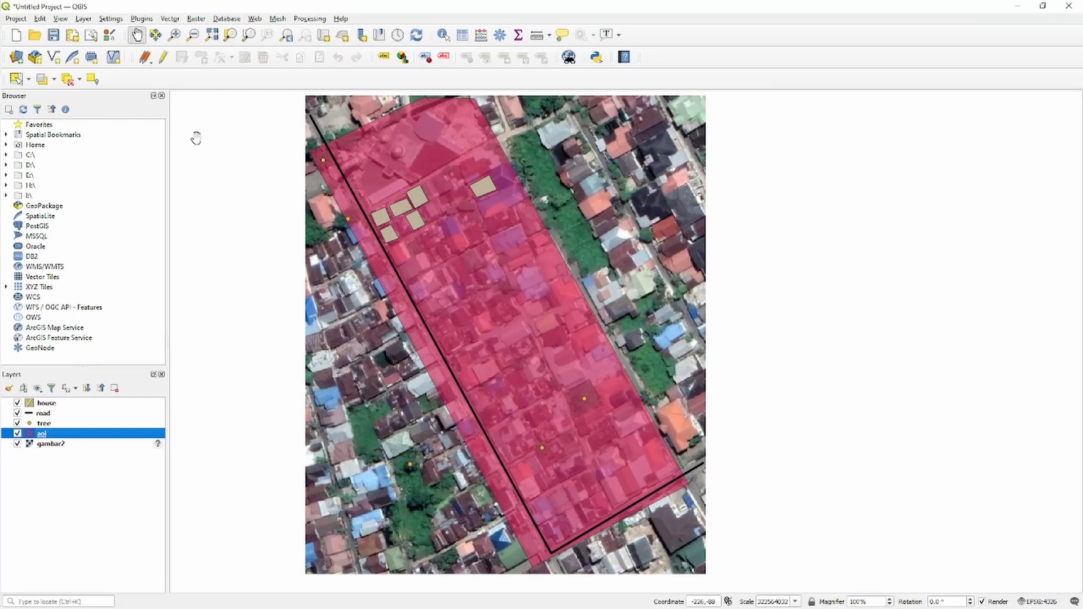
Reduce the aoi layer's symbol opacity to about 40%.
right_click(103, 439)
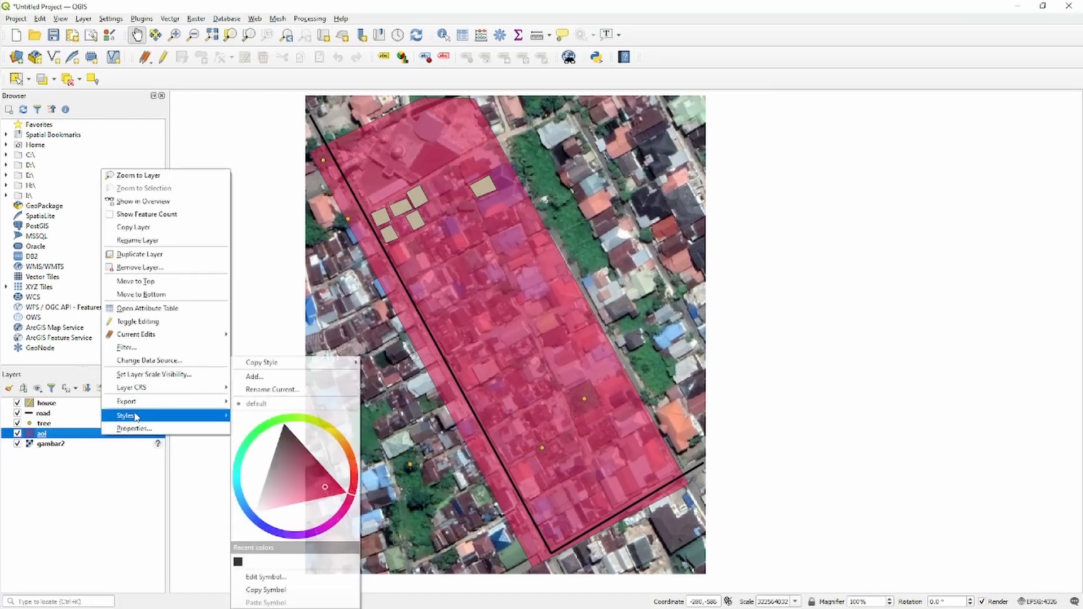
click(176, 430)
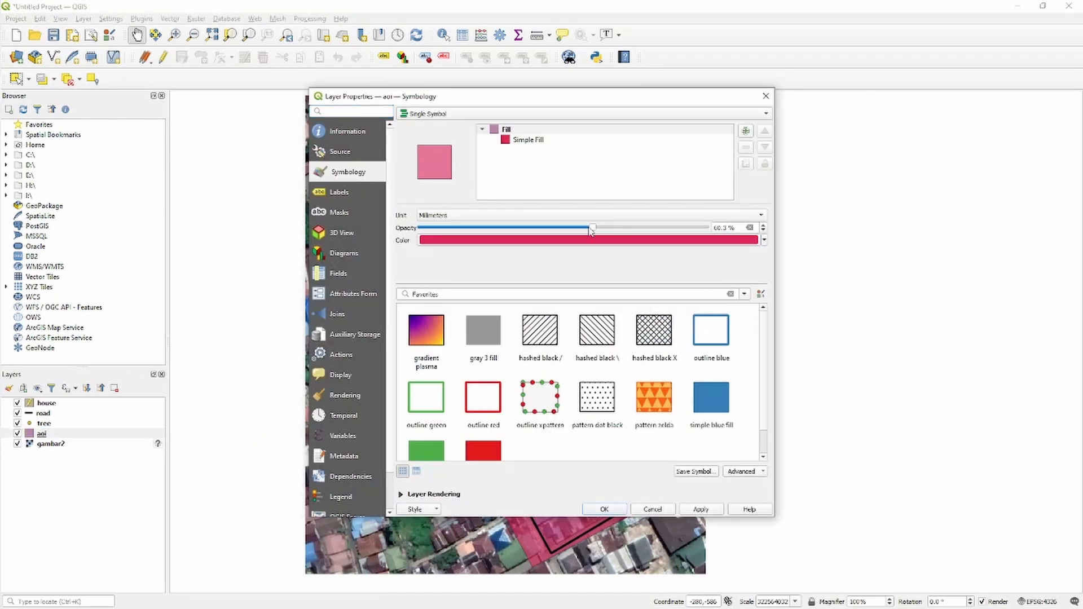
drag(593, 228, 533, 231)
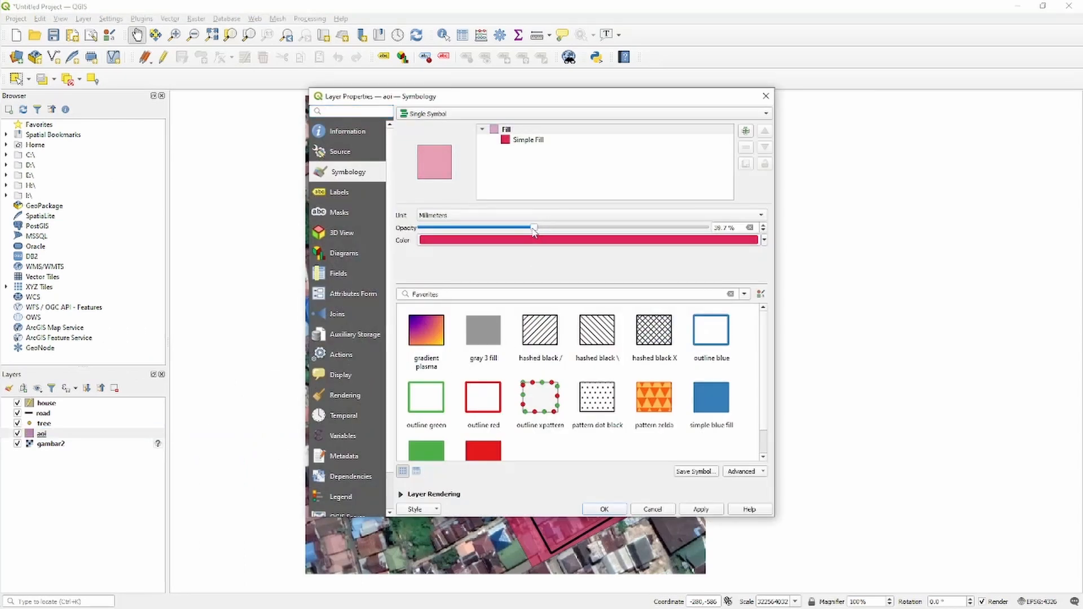
click(605, 509)
mouse_move(624, 399)
mouse_down()
mouse_move(741, 356)
mouse_move(732, 418)
mouse_move(731, 393)
mouse_up()
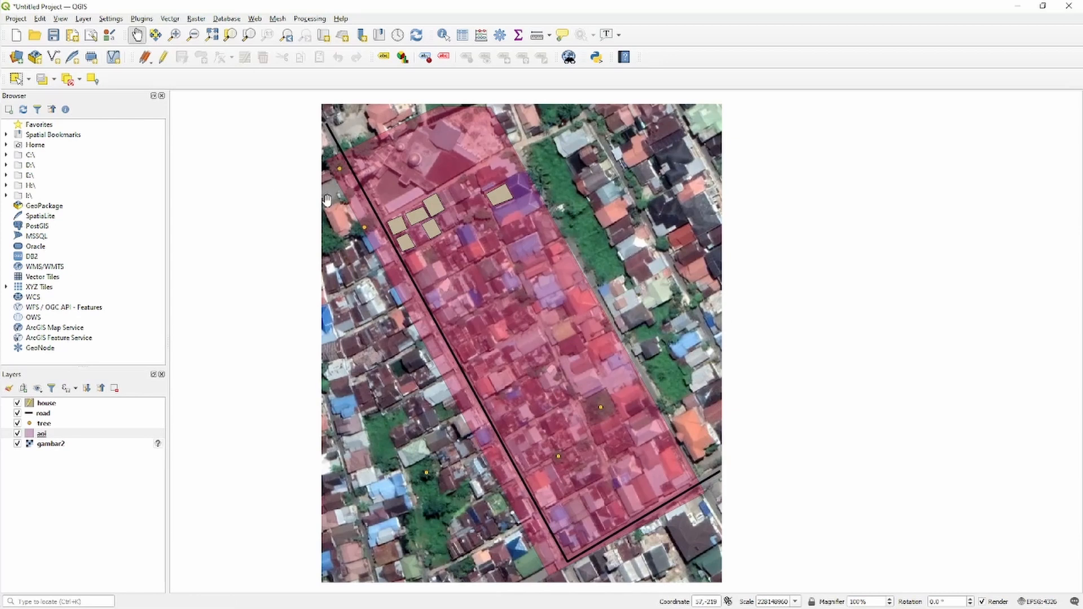
Save the project as digtizing_example1 in the gis folder under Documents.
click(54, 35)
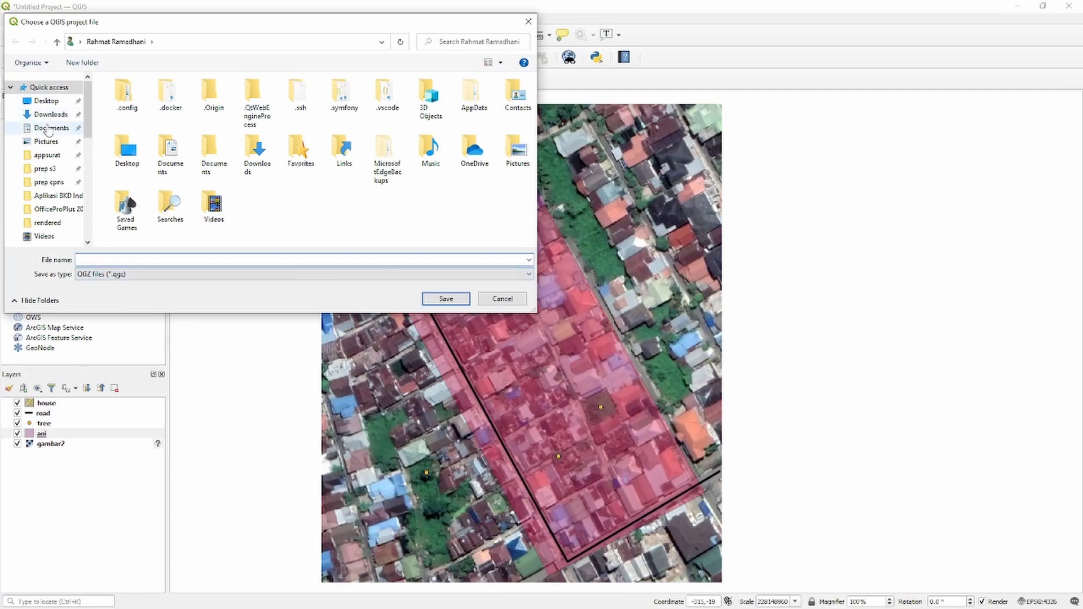
click(49, 128)
double_click(139, 145)
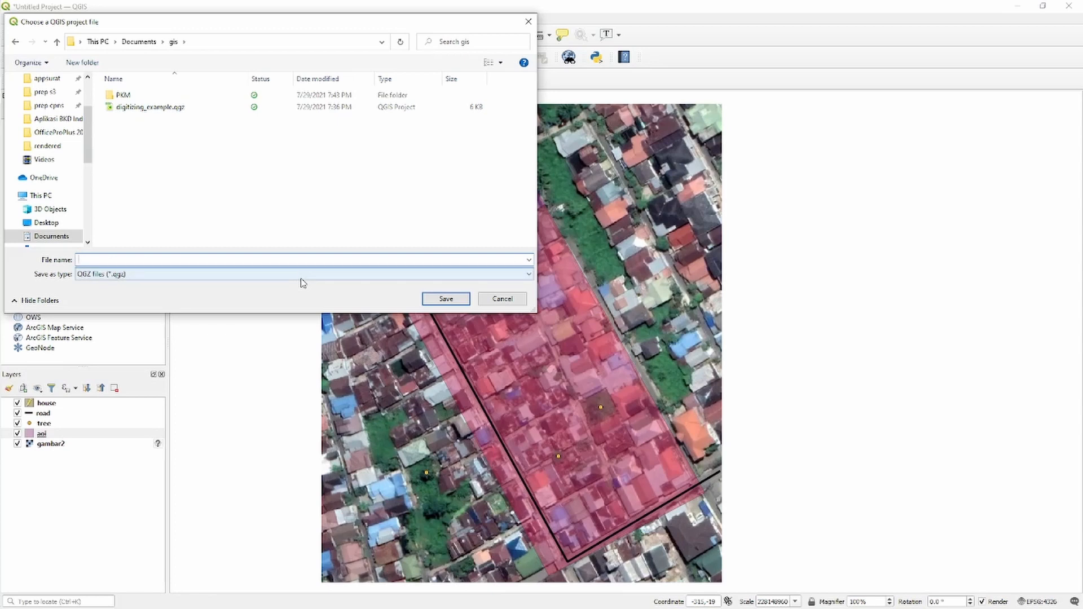
text(digitizing_example1)
click(446, 299)
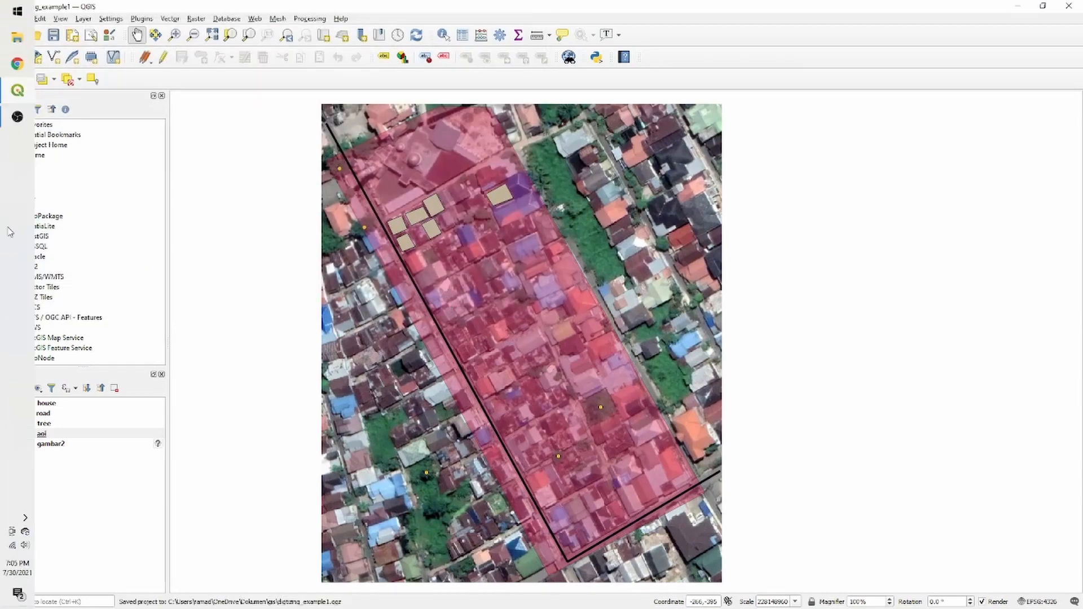